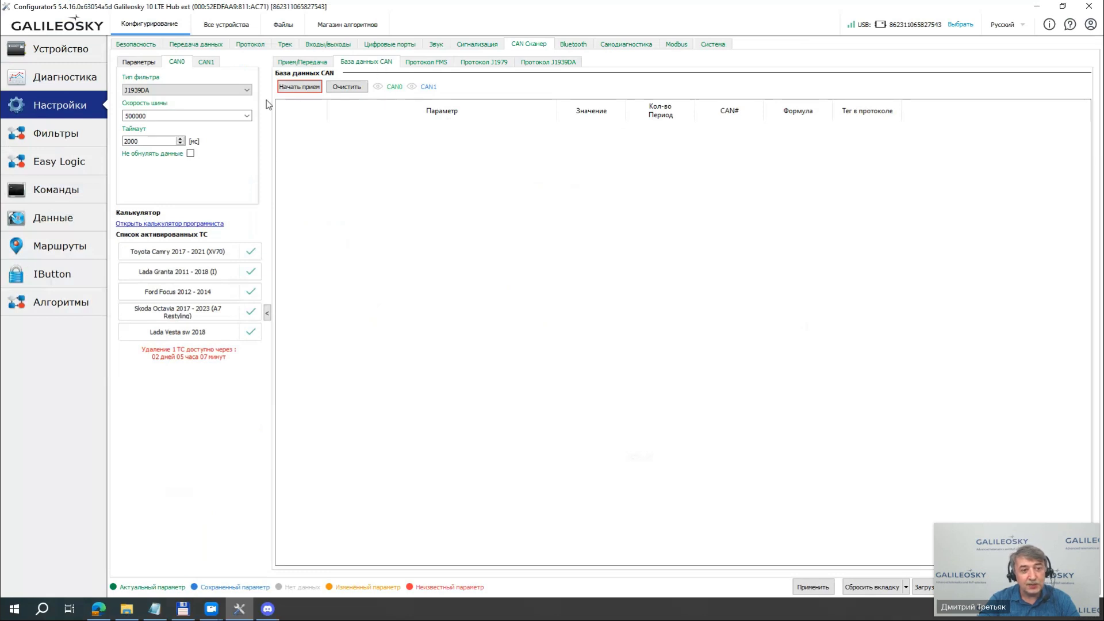
# Set the vehicle manufacturer to Citroen in the CAN scanner's vehicle selection
pyautogui.click(138, 63)
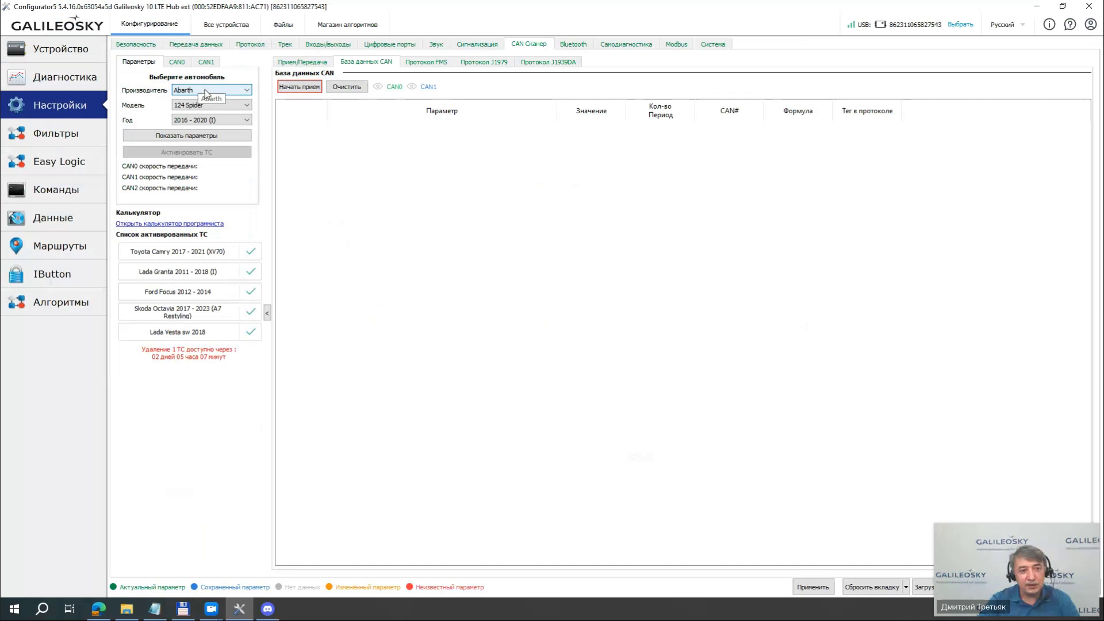
pyautogui.click(247, 90)
pyautogui.moveTo(248, 111); pyautogui.dragTo(250, 160)
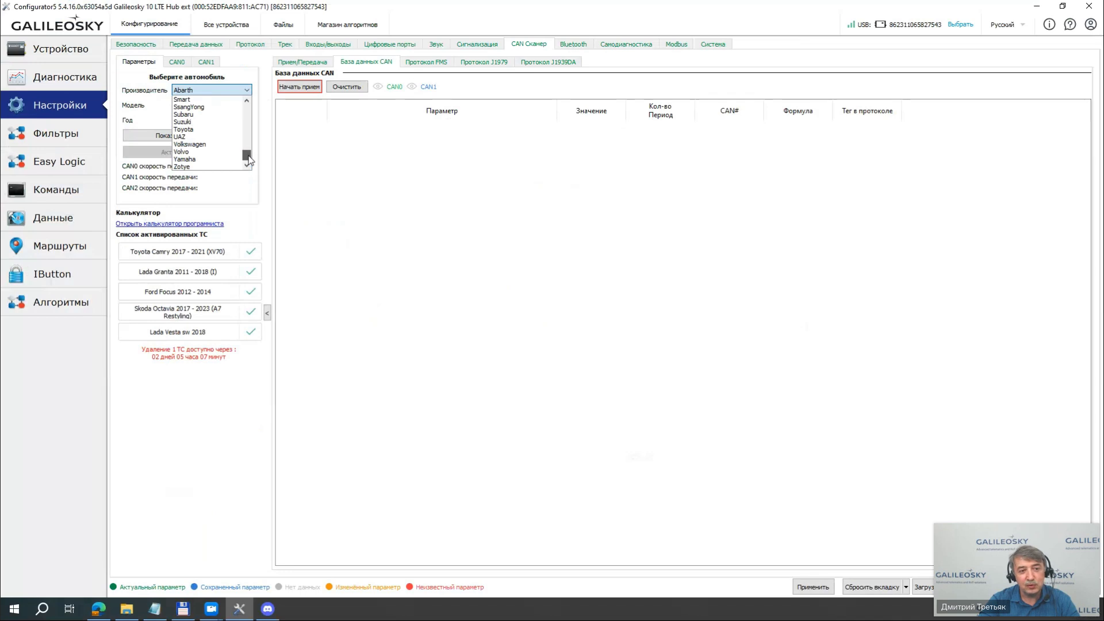
pyautogui.moveTo(250, 159); pyautogui.dragTo(256, 99)
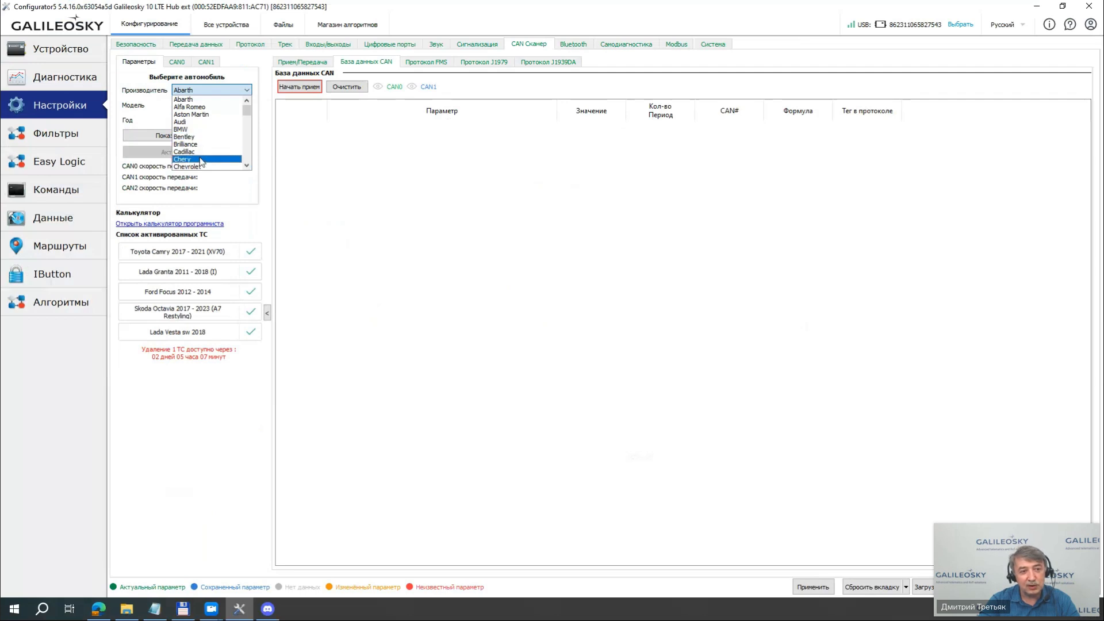
pyautogui.scroll(-1, 200, 162)
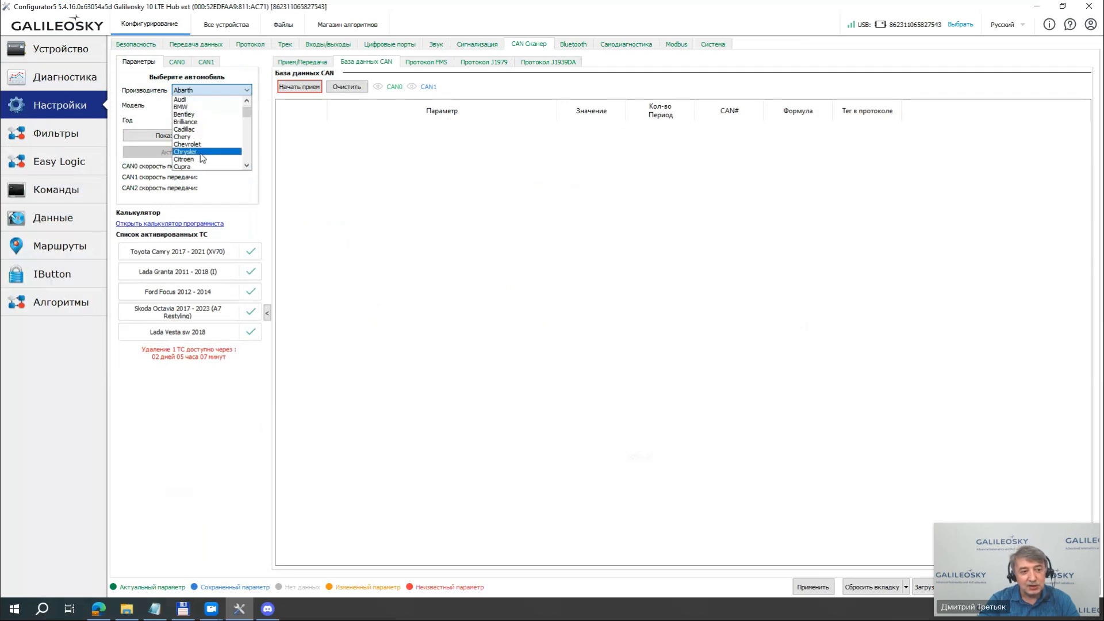
pyautogui.click(198, 160)
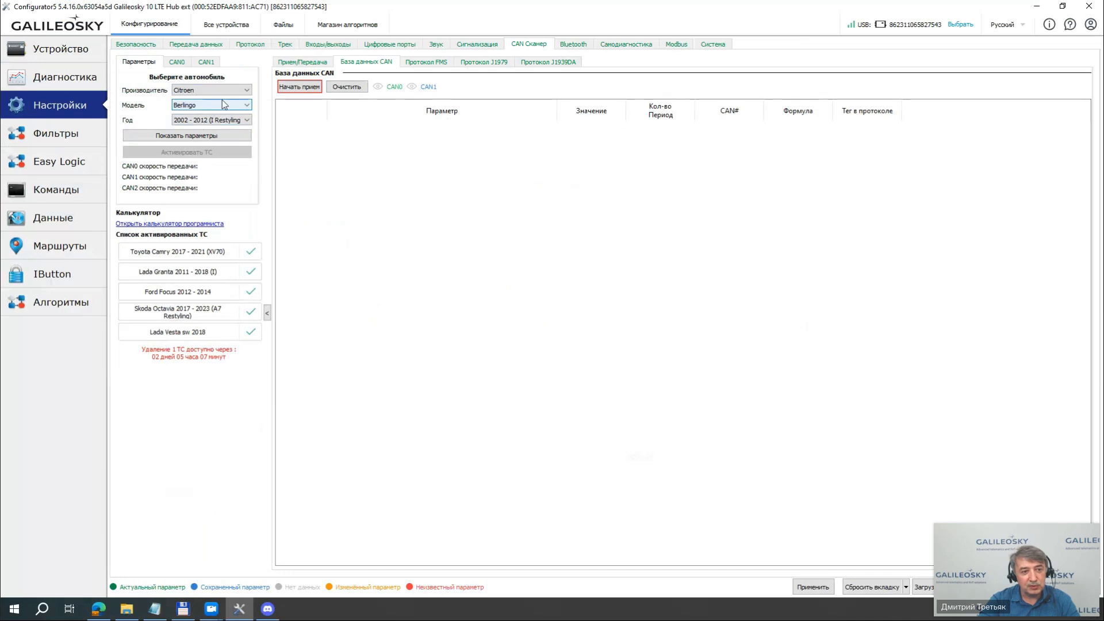
# Choose model C4 with year 2018 - 2023 (III) and show its parameters in the CAN database
pyautogui.click(247, 107)
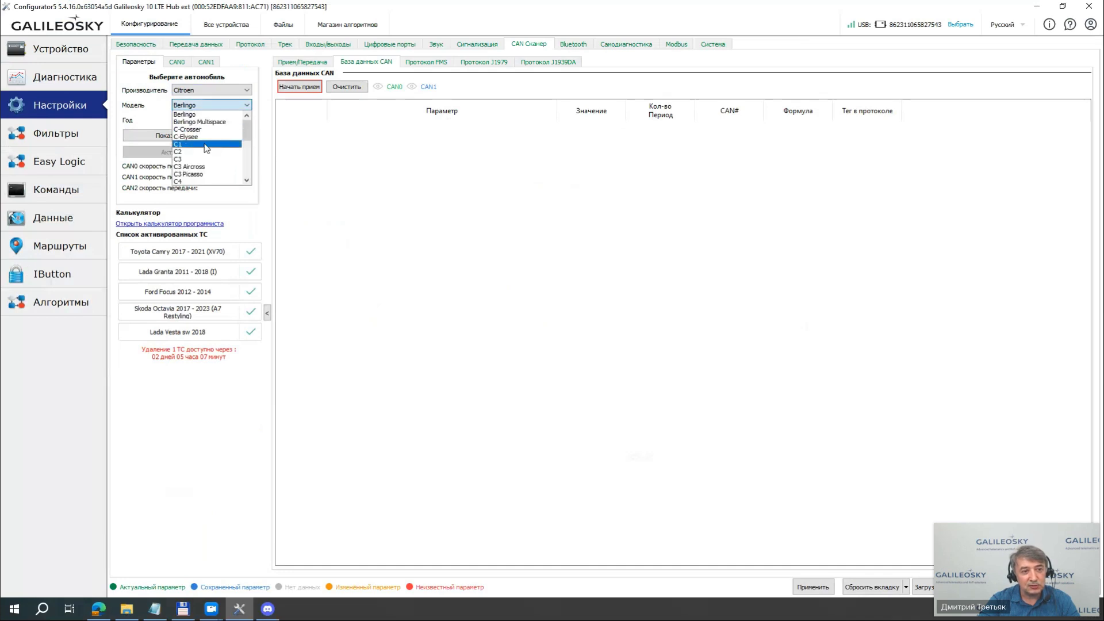
pyautogui.click(202, 180)
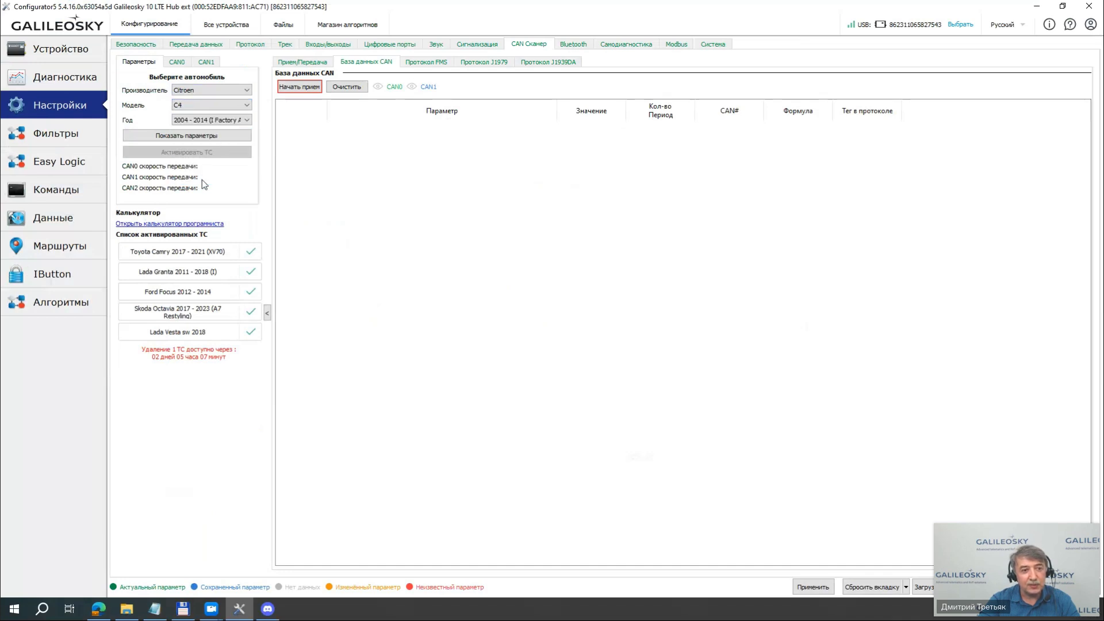
pyautogui.click(247, 121)
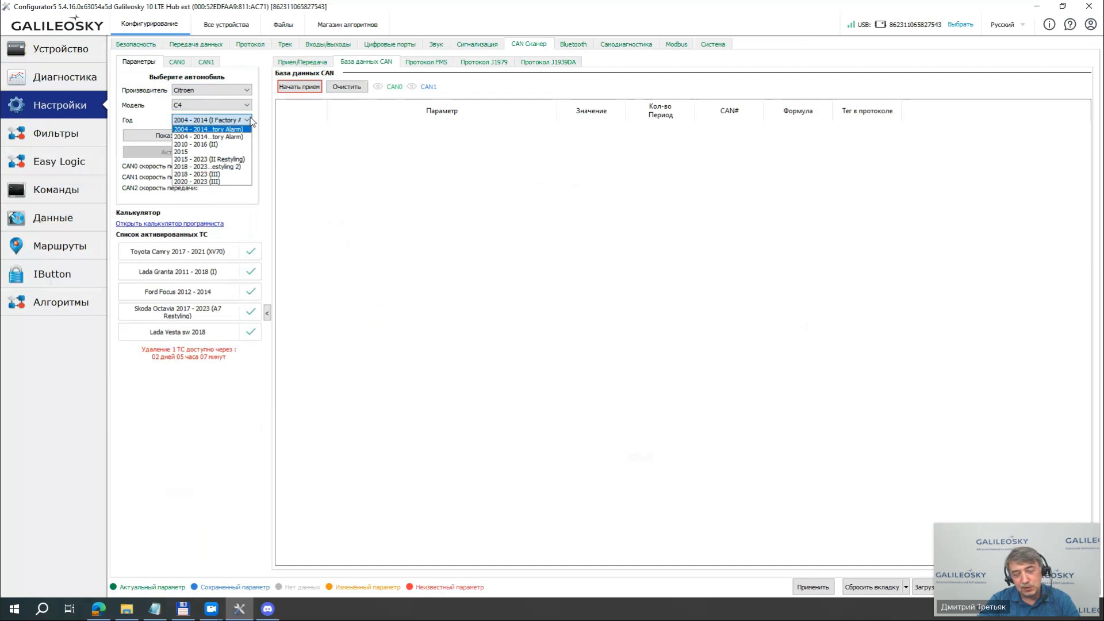
pyautogui.click(216, 174)
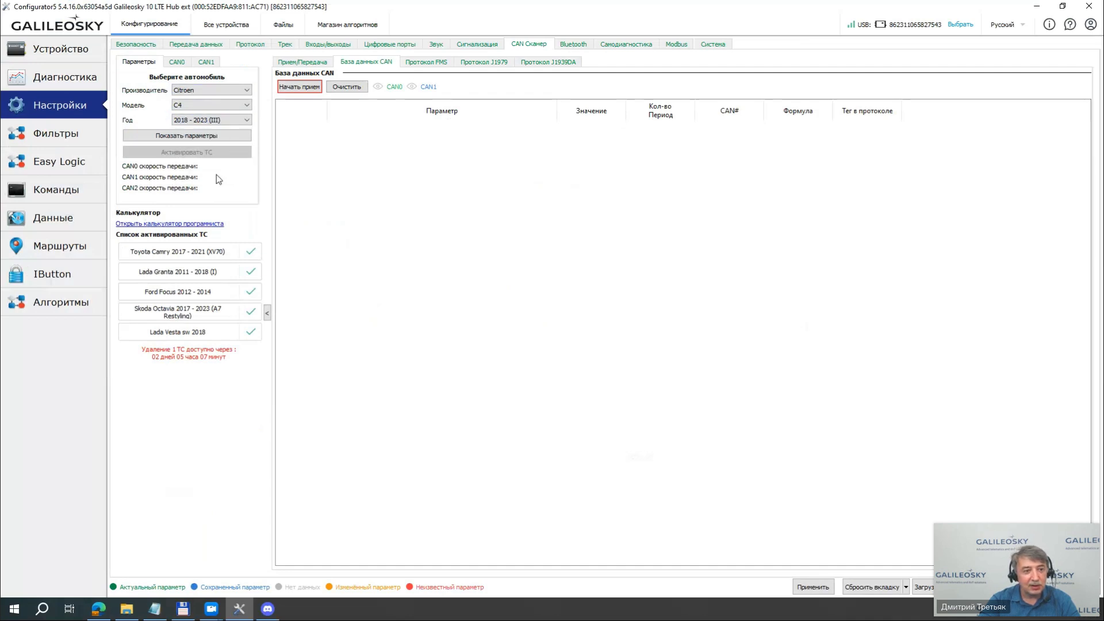
pyautogui.click(177, 138)
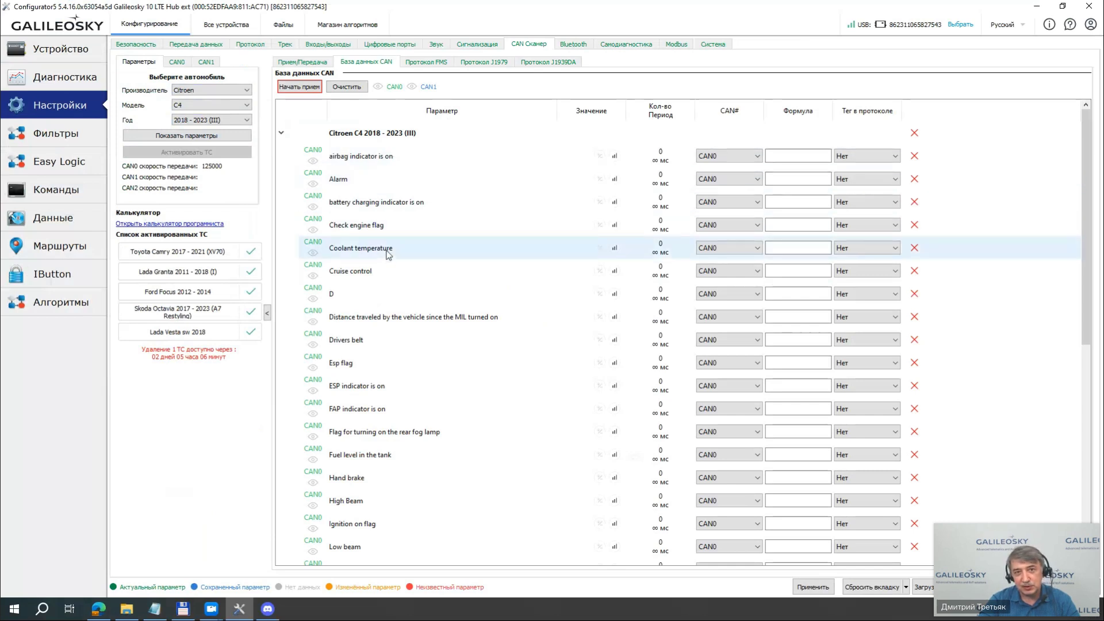
# Look through the whole Citroen C4 parameter list in the CAN database and collapse the group
pyautogui.scroll(-2, 388, 253)
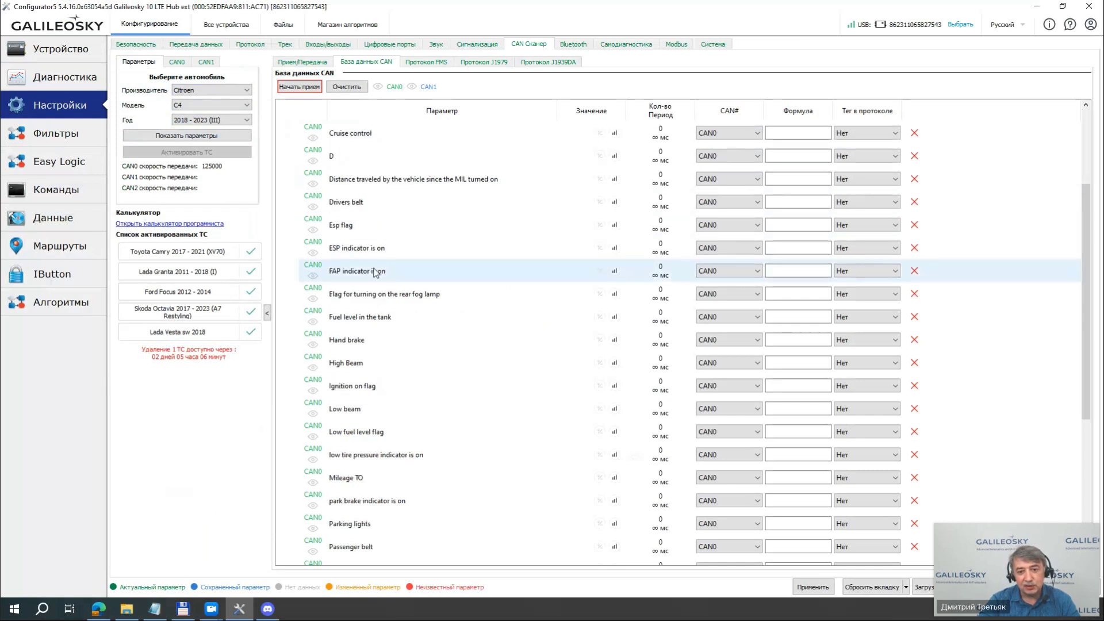
pyautogui.scroll(-2, 375, 272)
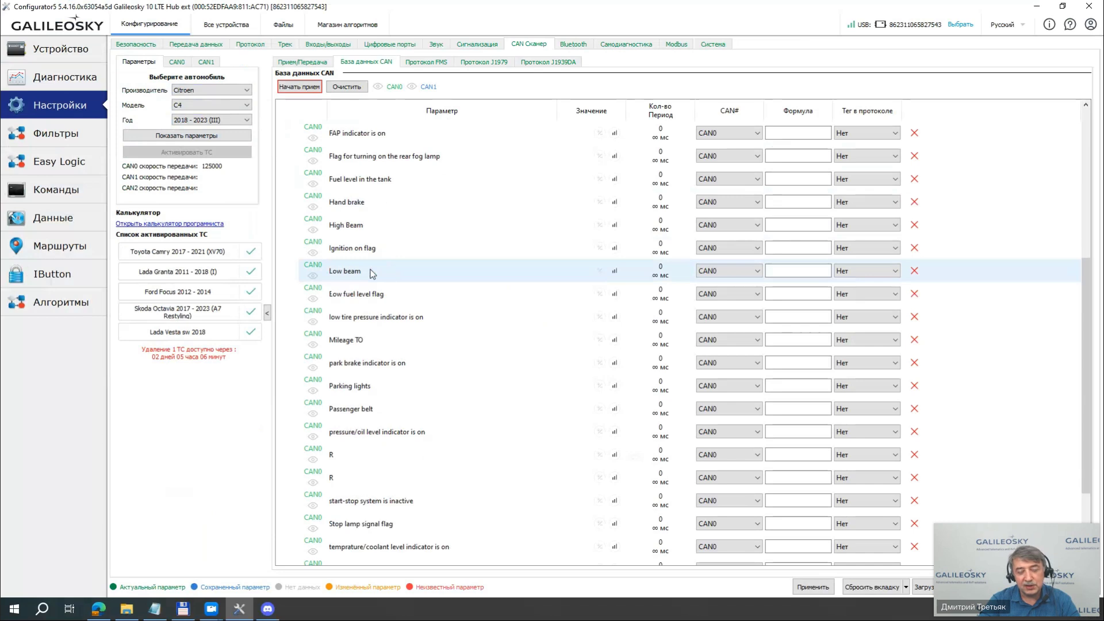
pyautogui.scroll(-2, 374, 273)
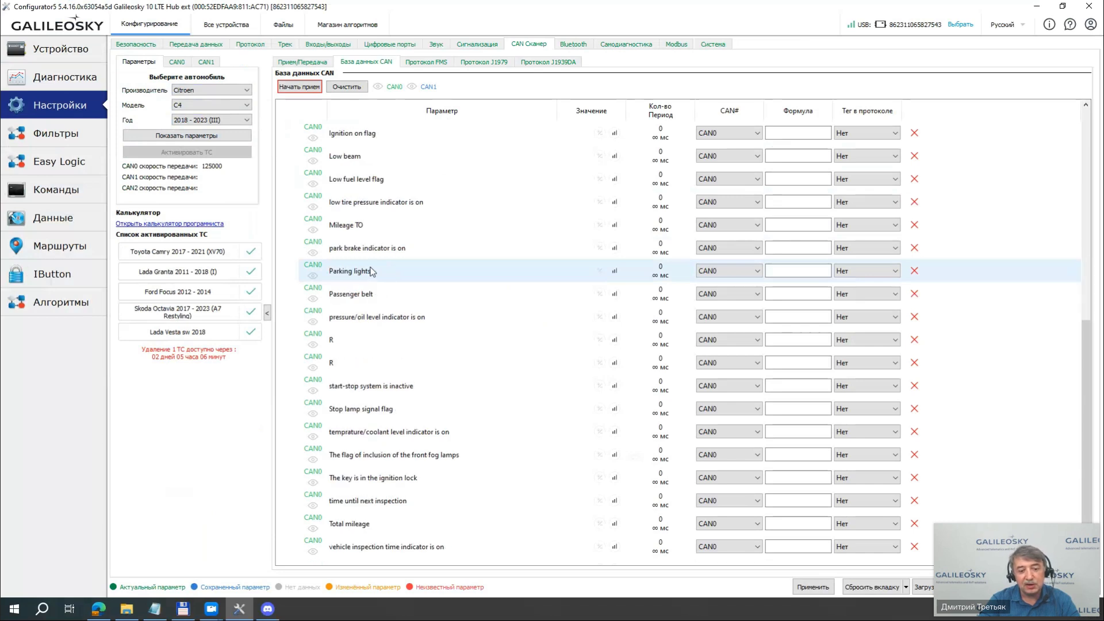
pyautogui.scroll(6, 382, 276)
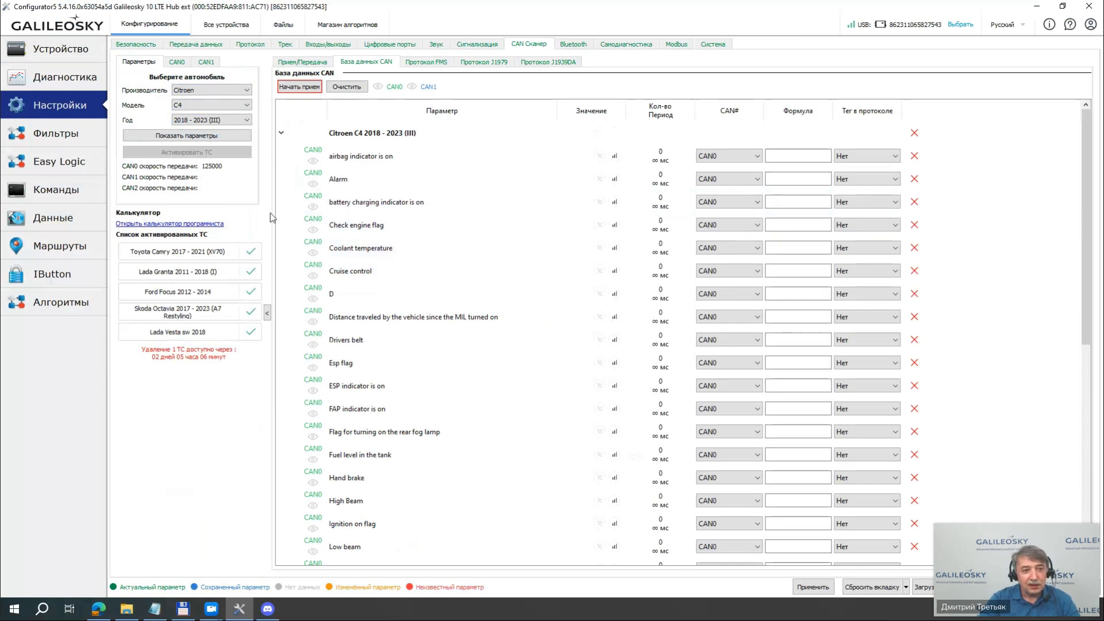
pyautogui.click(282, 134)
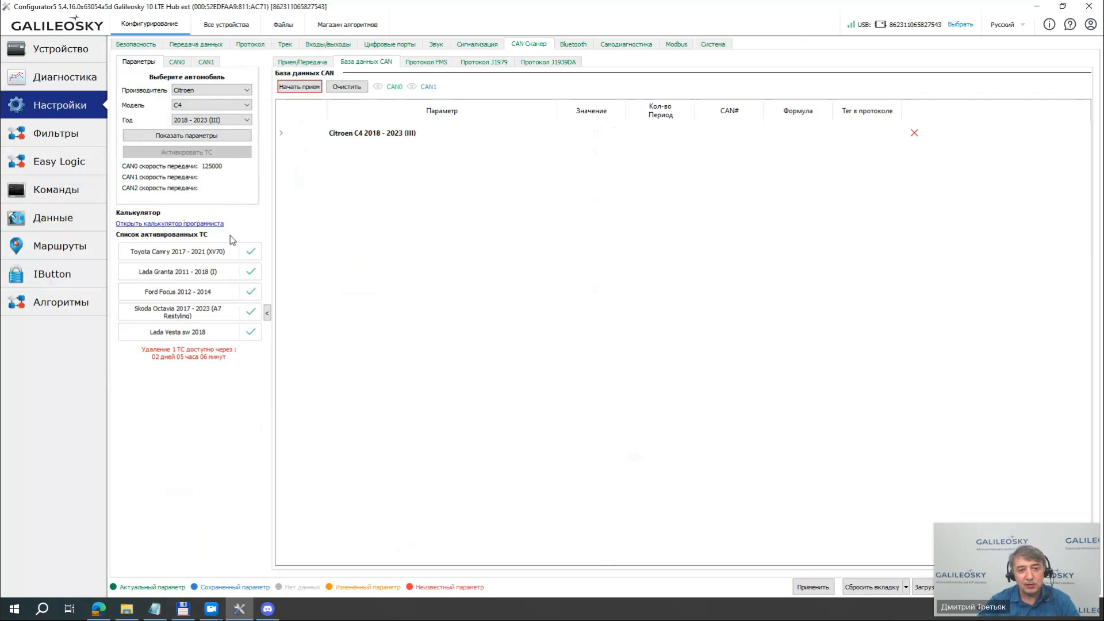
# Show the parameters of the activated Toyota Camry 2017 - 2021 (XV70) and Ford Focus 2012 - 2014, collapsing each group after review
pyautogui.click(196, 253)
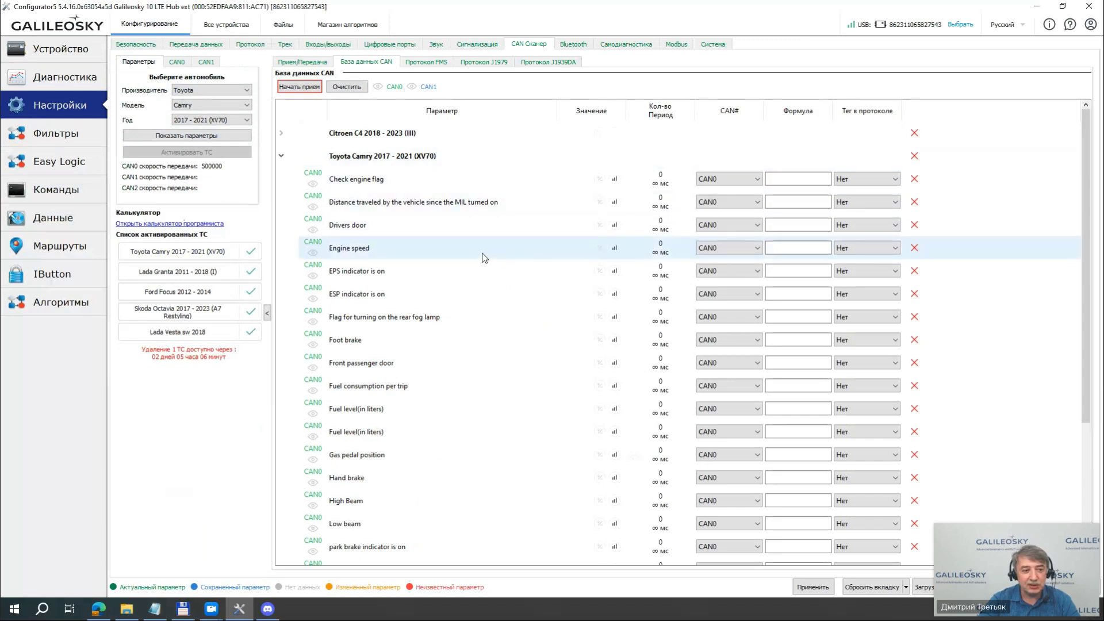
pyautogui.click(281, 156)
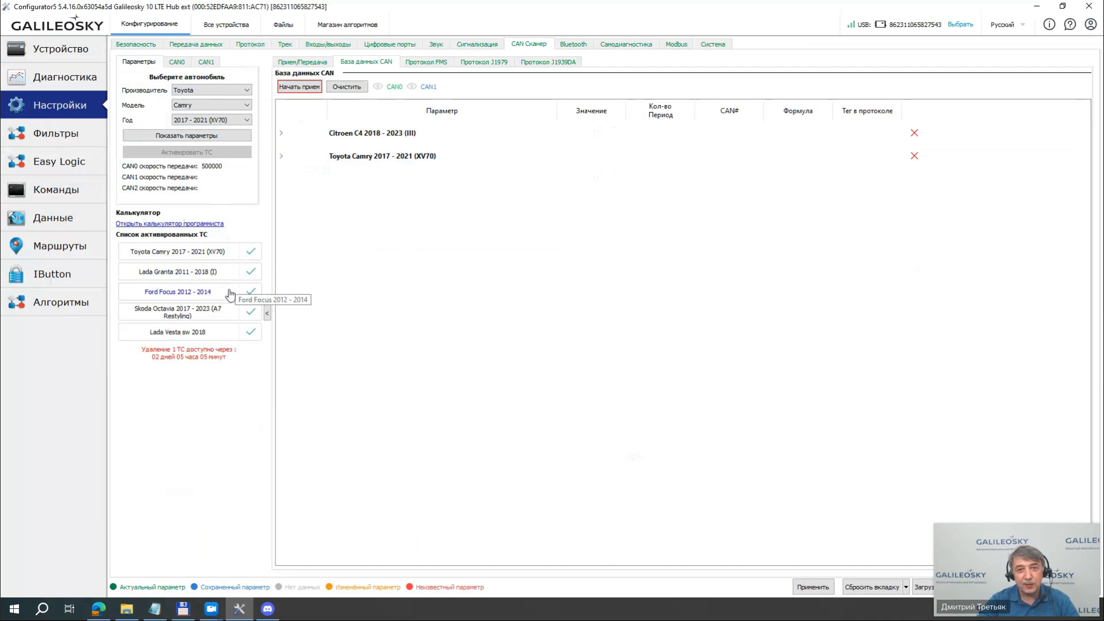
pyautogui.doubleClick(199, 295)
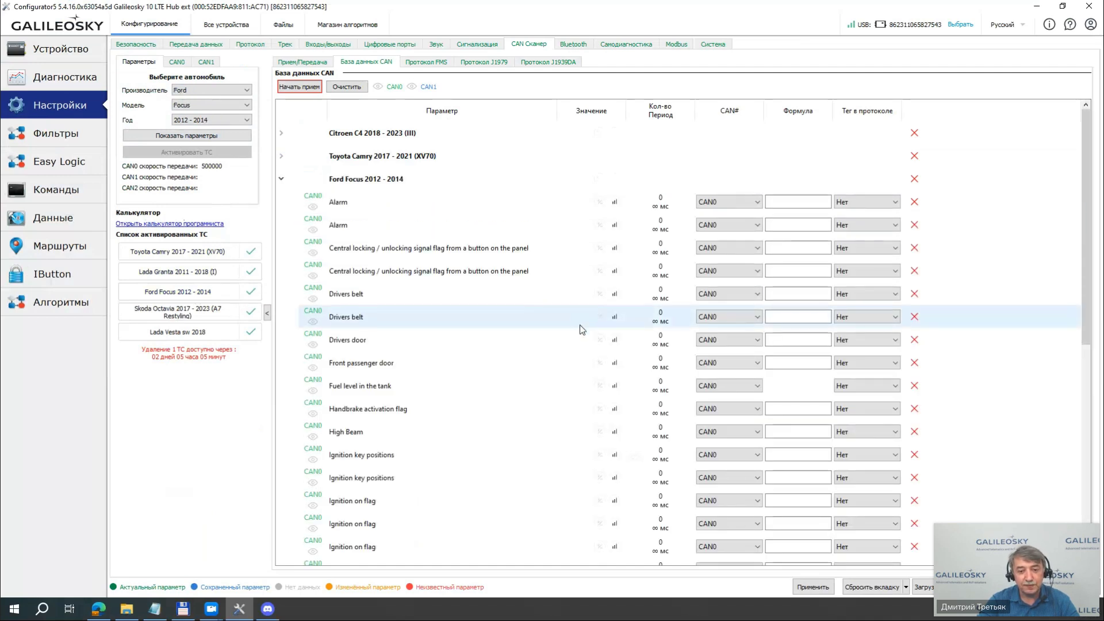
pyautogui.scroll(-5, 581, 329)
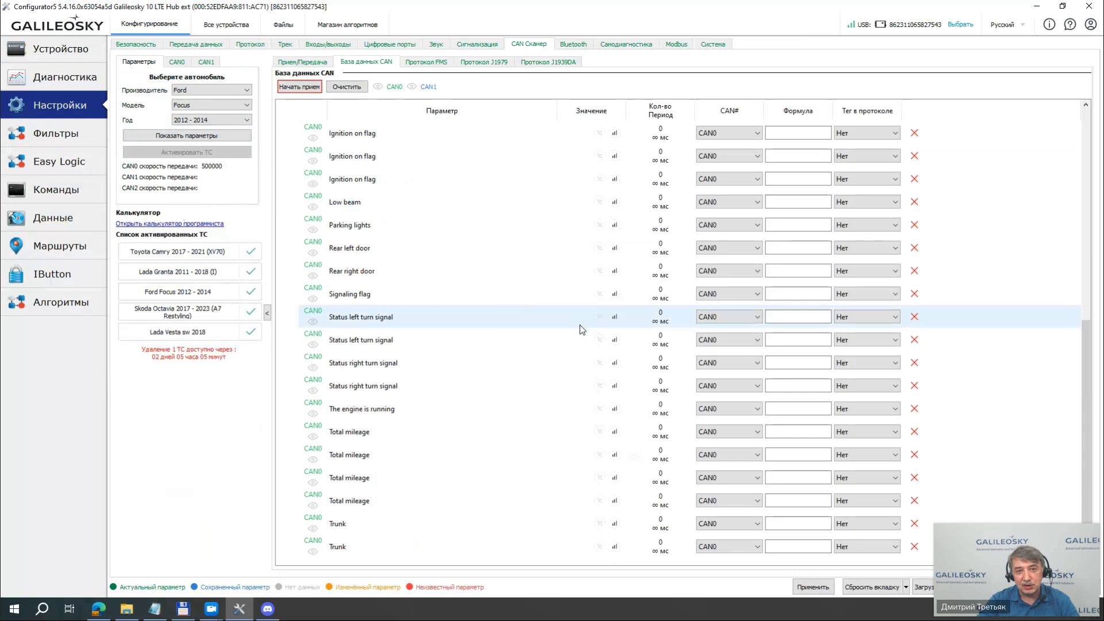
pyautogui.scroll(6, 437, 239)
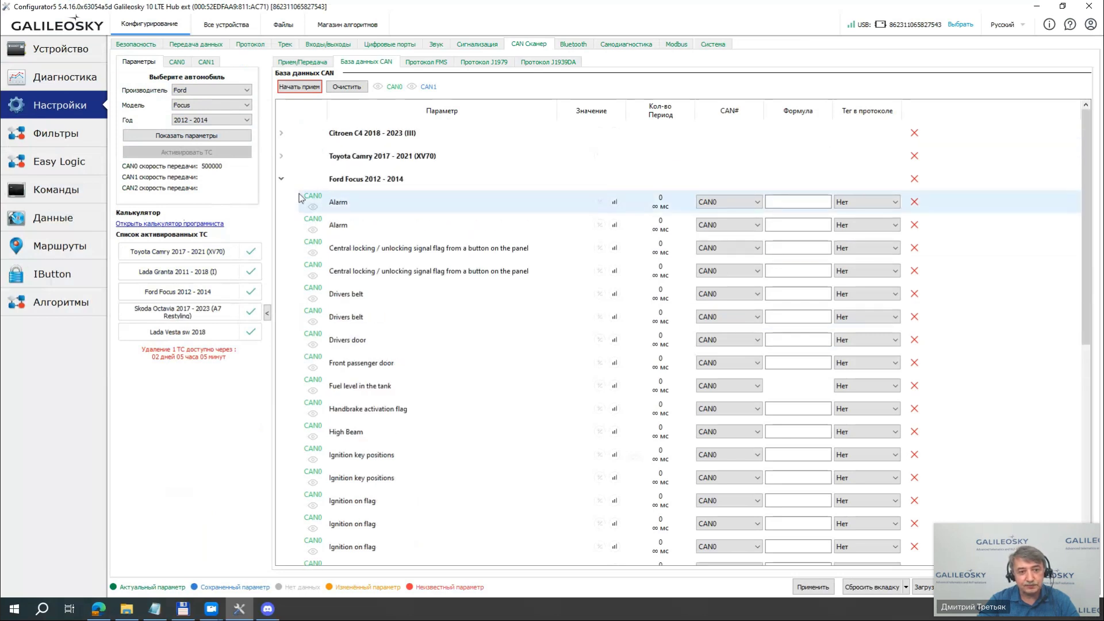
pyautogui.click(283, 179)
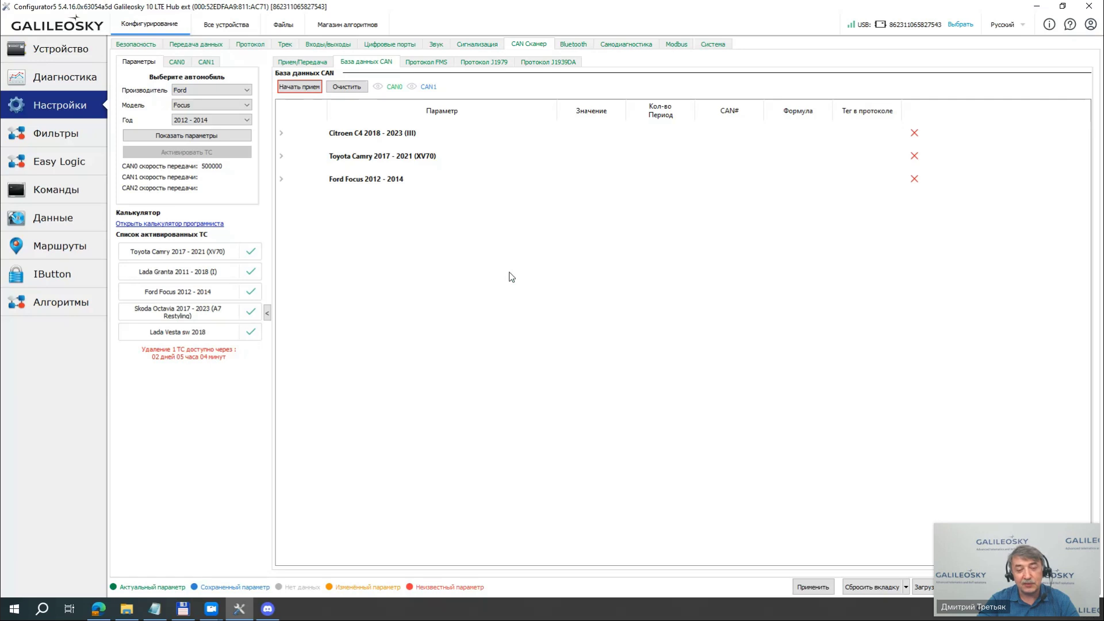
# Start receiving J1939DA protocol data and look through the received SPN parameters, including the ISOBUS ones
pyautogui.click(551, 64)
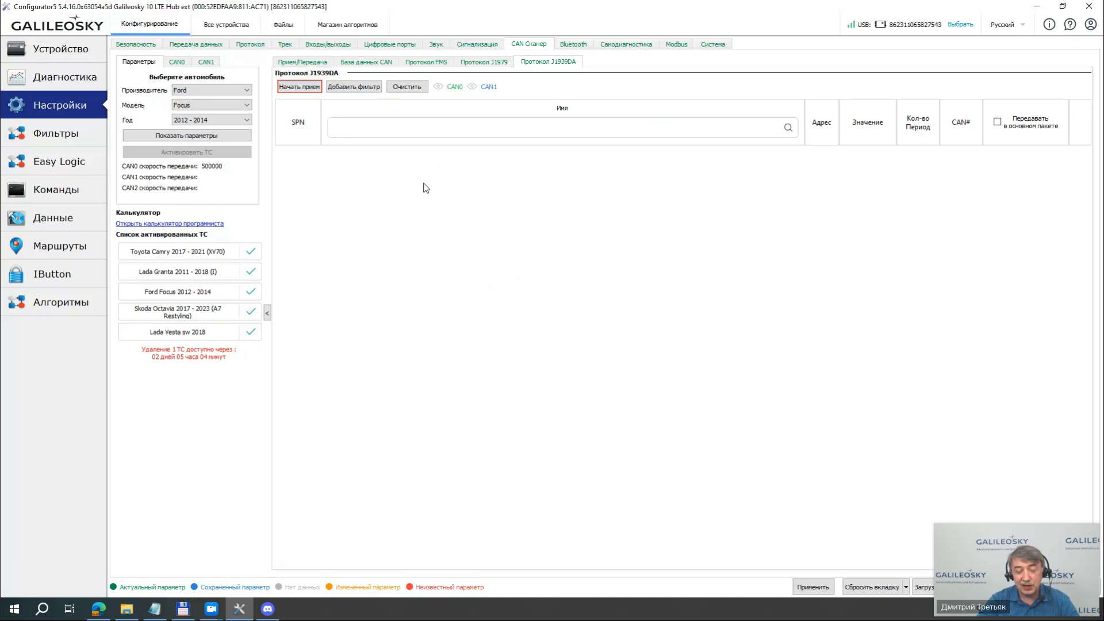
pyautogui.click(303, 87)
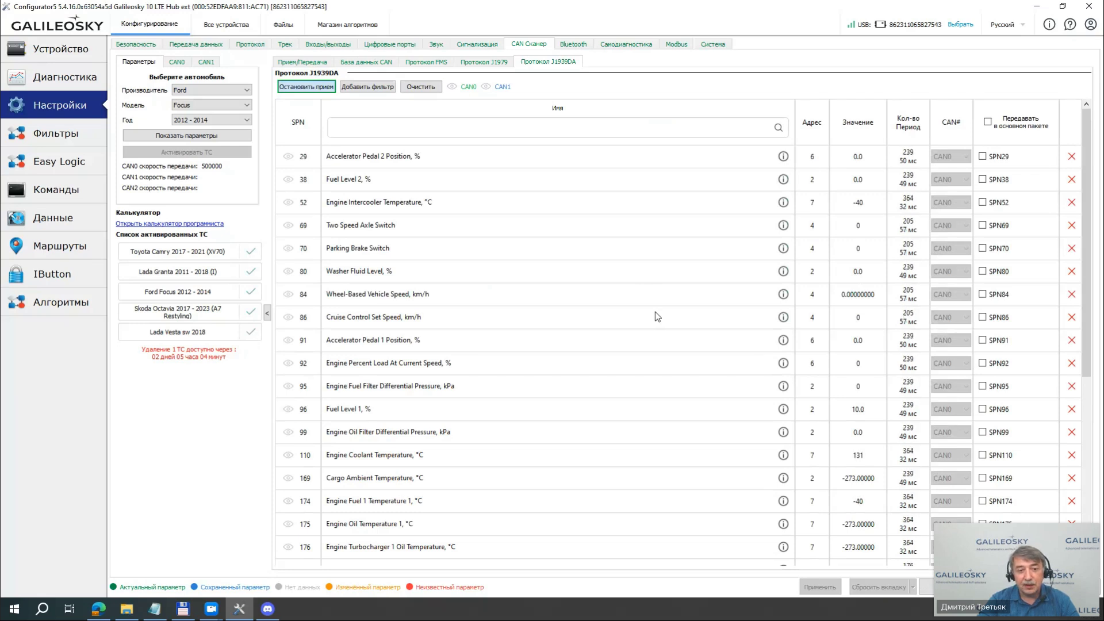
pyautogui.scroll(-12, 694, 388)
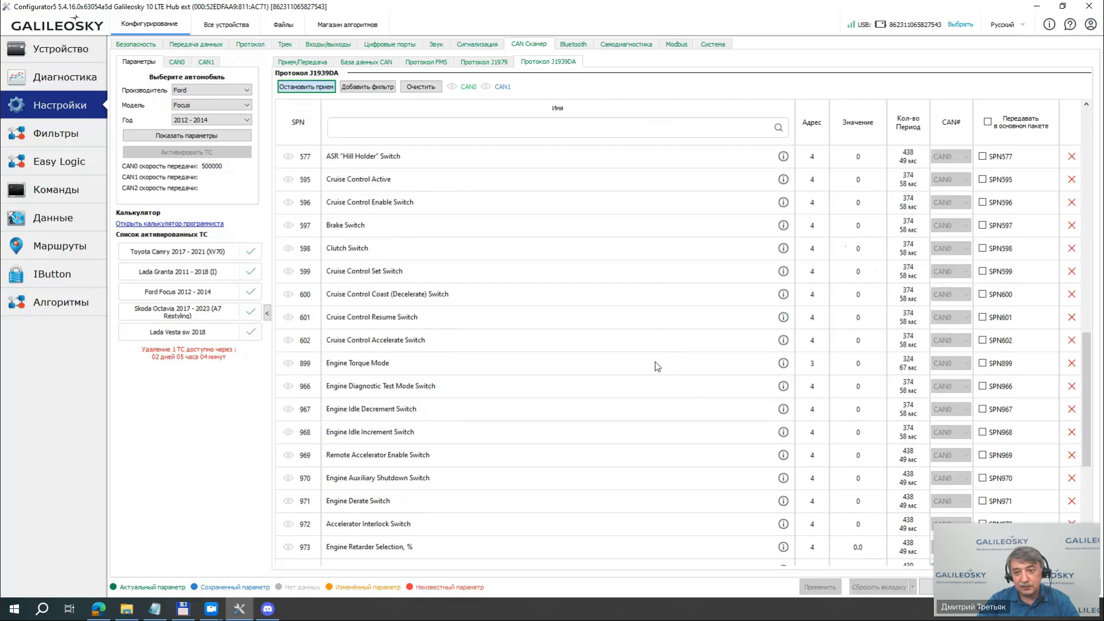
pyautogui.scroll(-10, 654, 361)
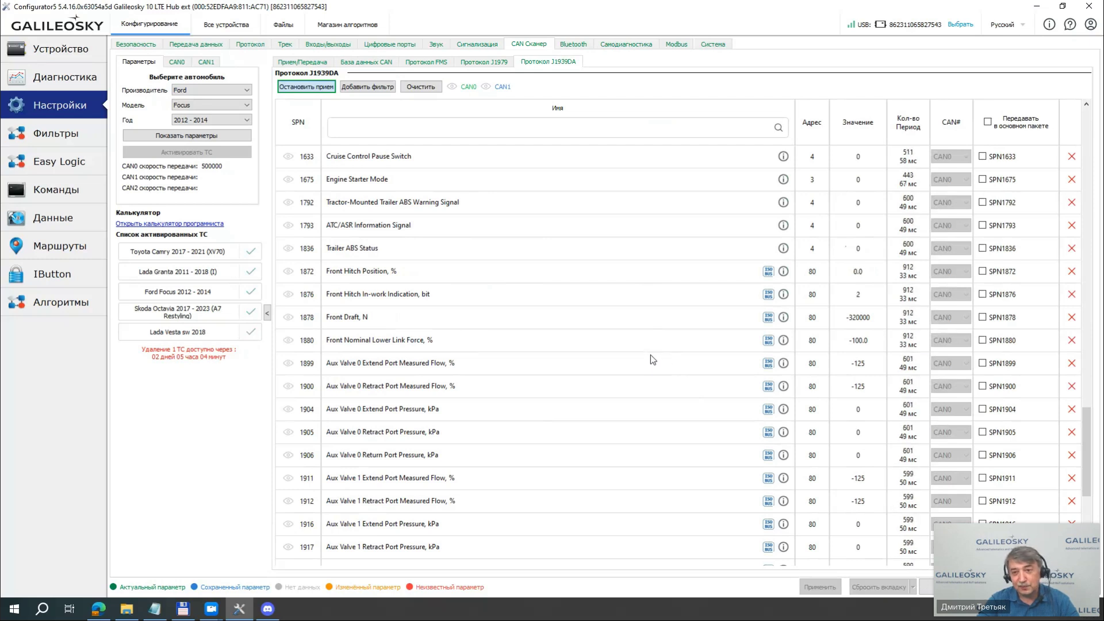
pyautogui.scroll(2, 581, 230)
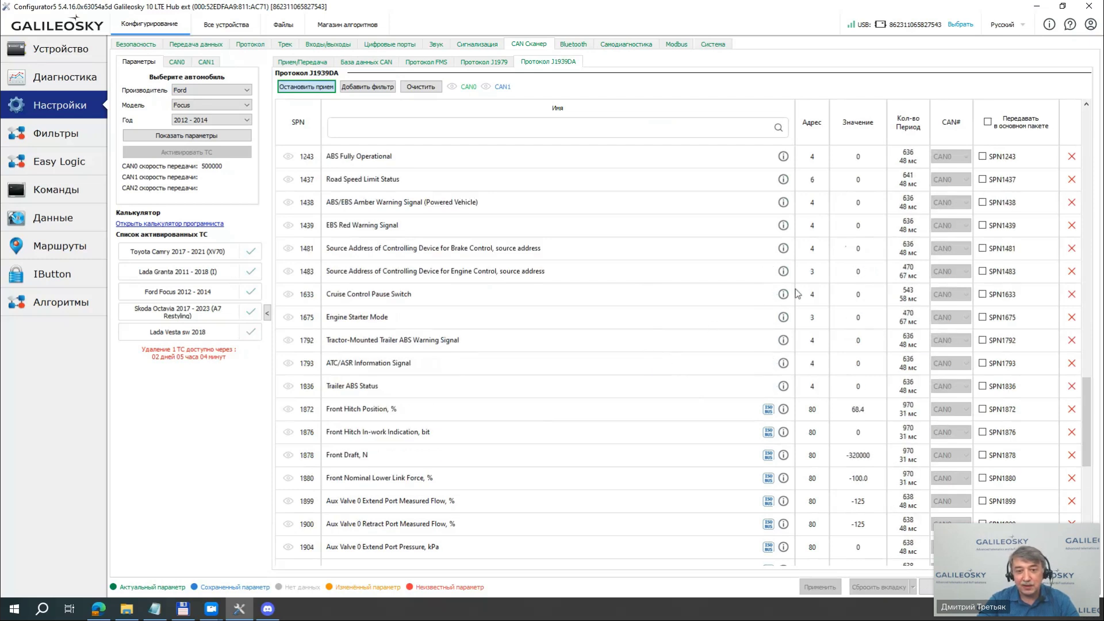
pyautogui.scroll(-1, 604, 284)
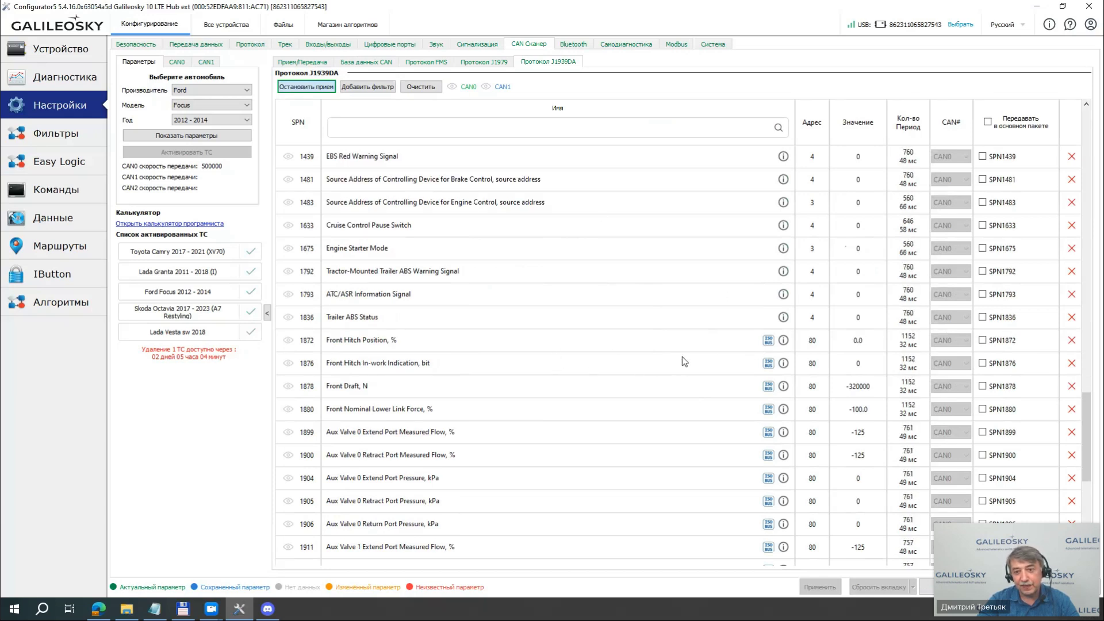
pyautogui.scroll(-3, 684, 359)
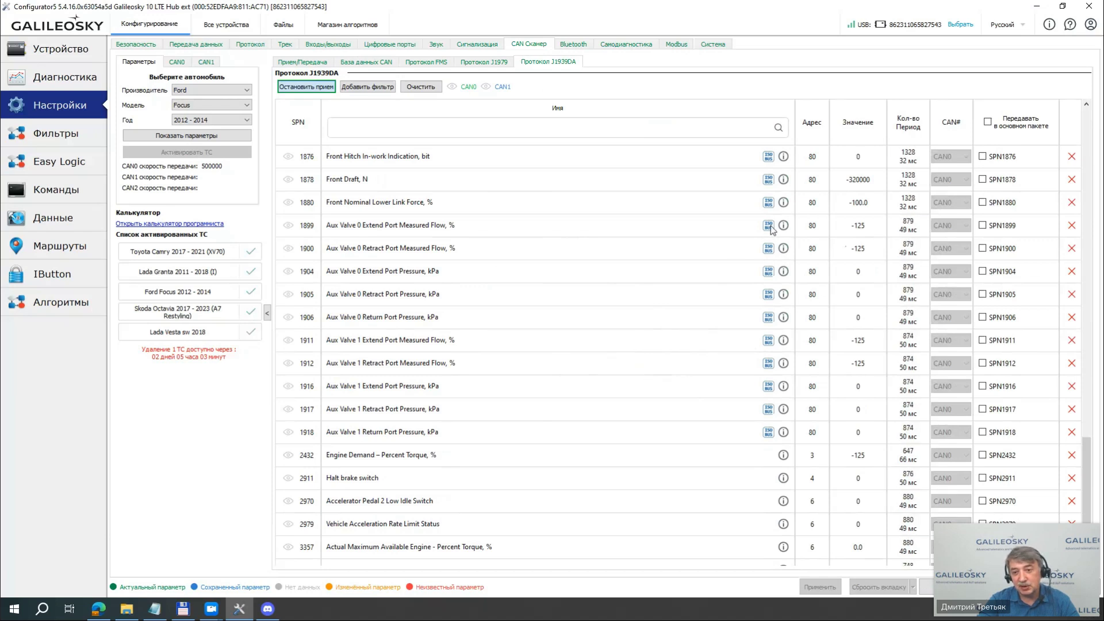
pyautogui.scroll(2, 771, 229)
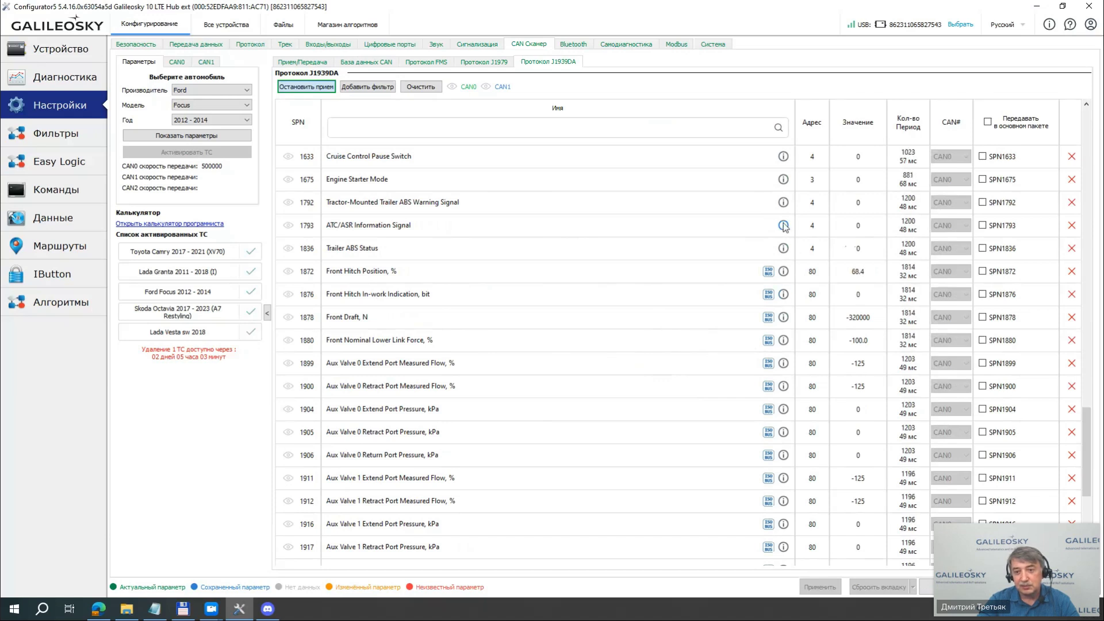
# Mark SPN971, SPN976 and SPN1134 for transmission in the main packet and stop the J1939DA reception
pyautogui.scroll(5, 779, 192)
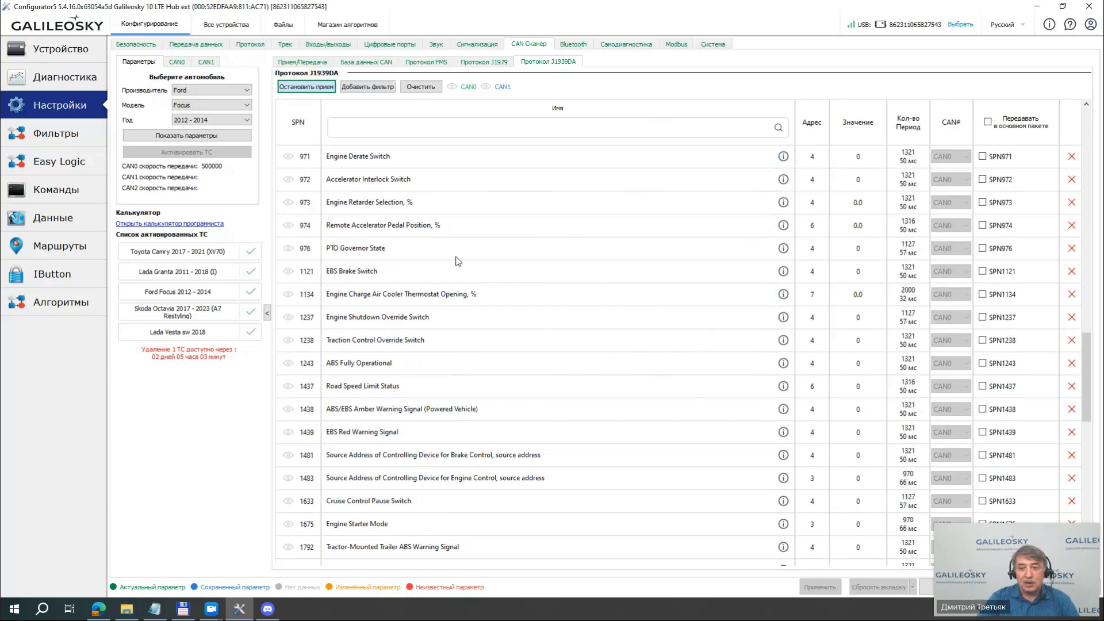
pyautogui.click(982, 156)
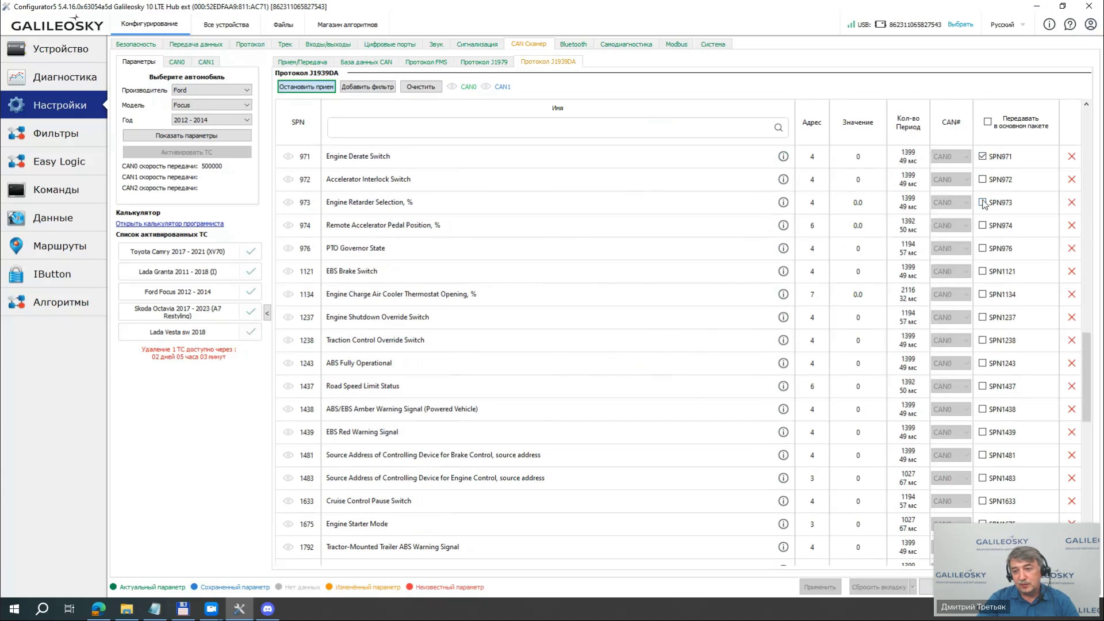
pyautogui.click(982, 248)
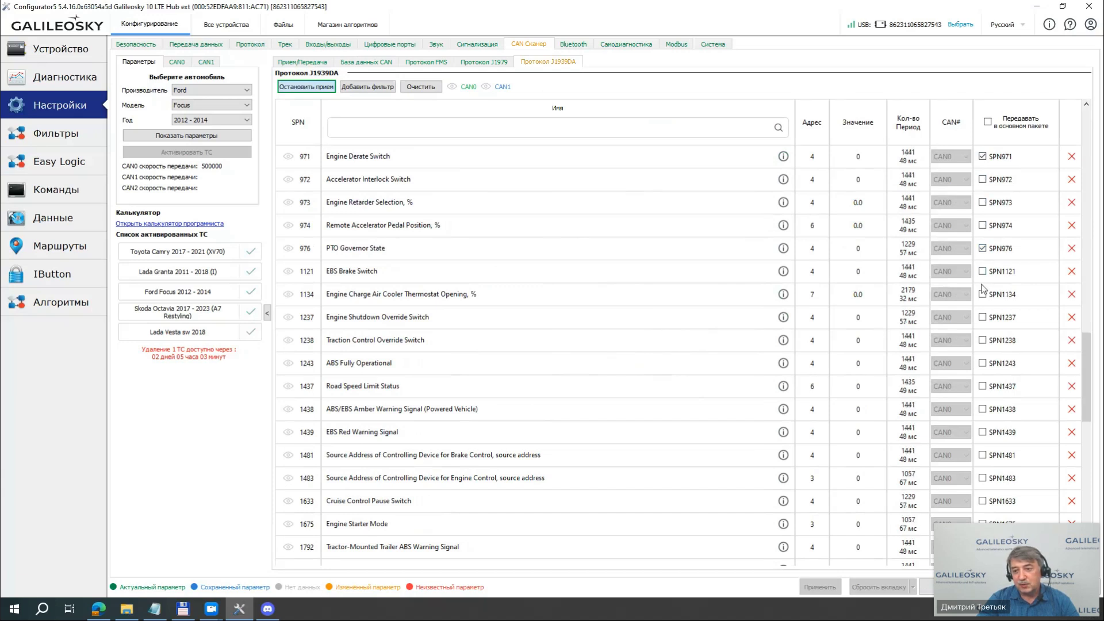
pyautogui.click(983, 295)
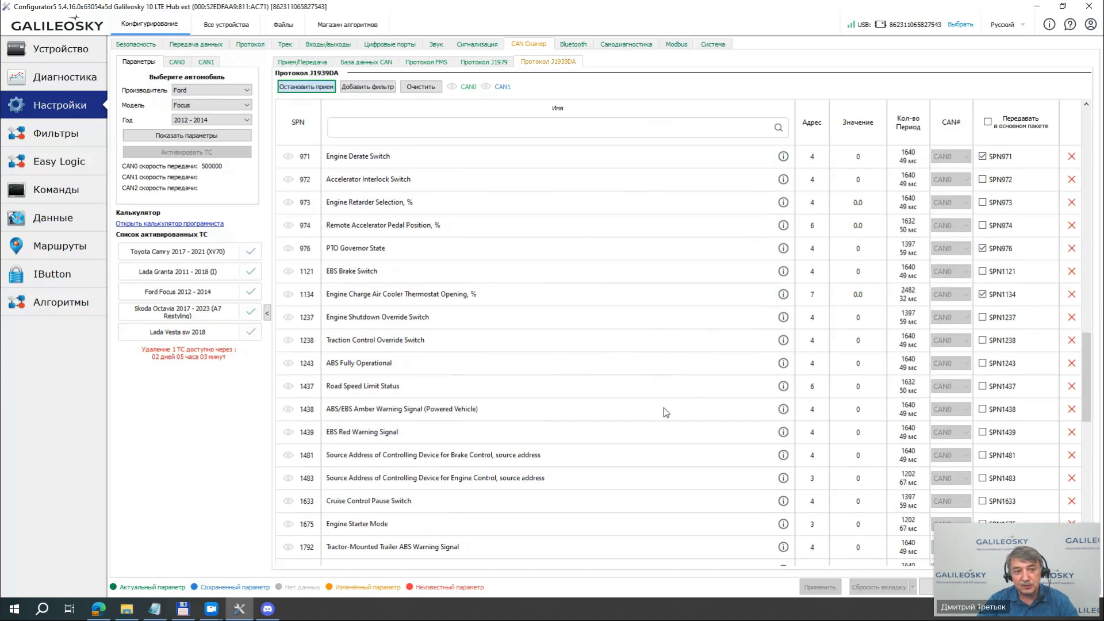
pyautogui.click(300, 89)
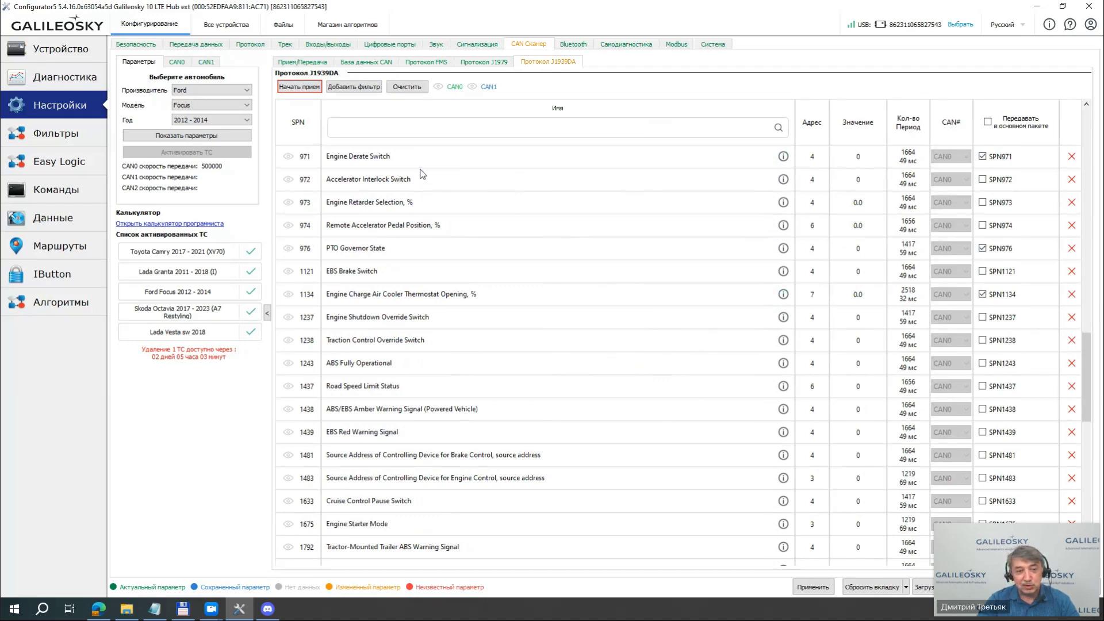
# Start receiving raw CAN messages and enable graphs in the data display settings to look through the message list
pyautogui.click(314, 62)
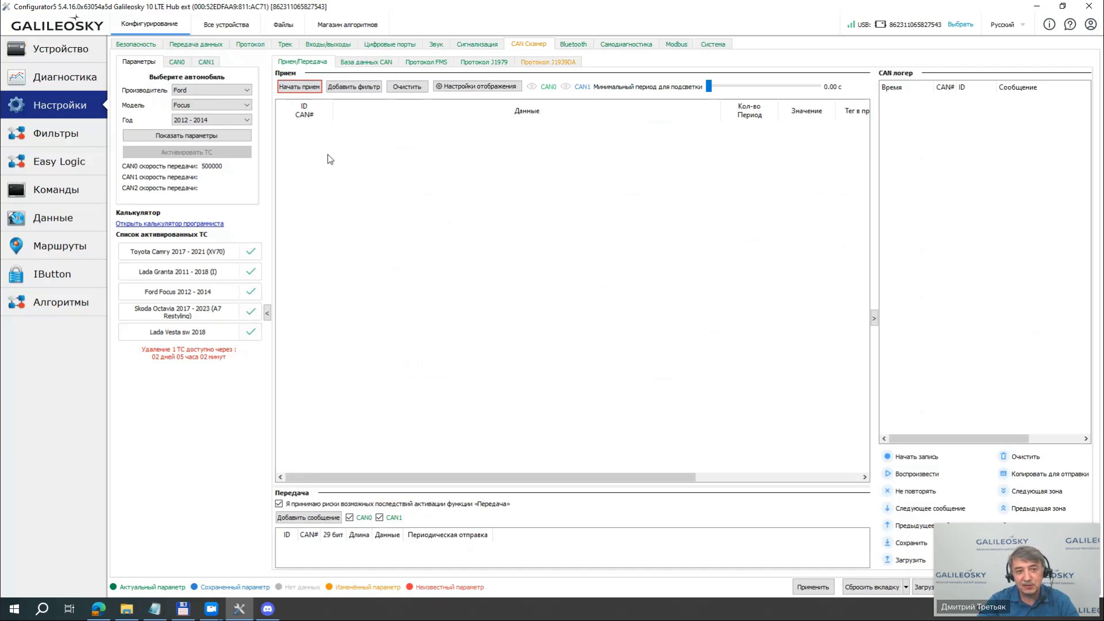
pyautogui.click(305, 88)
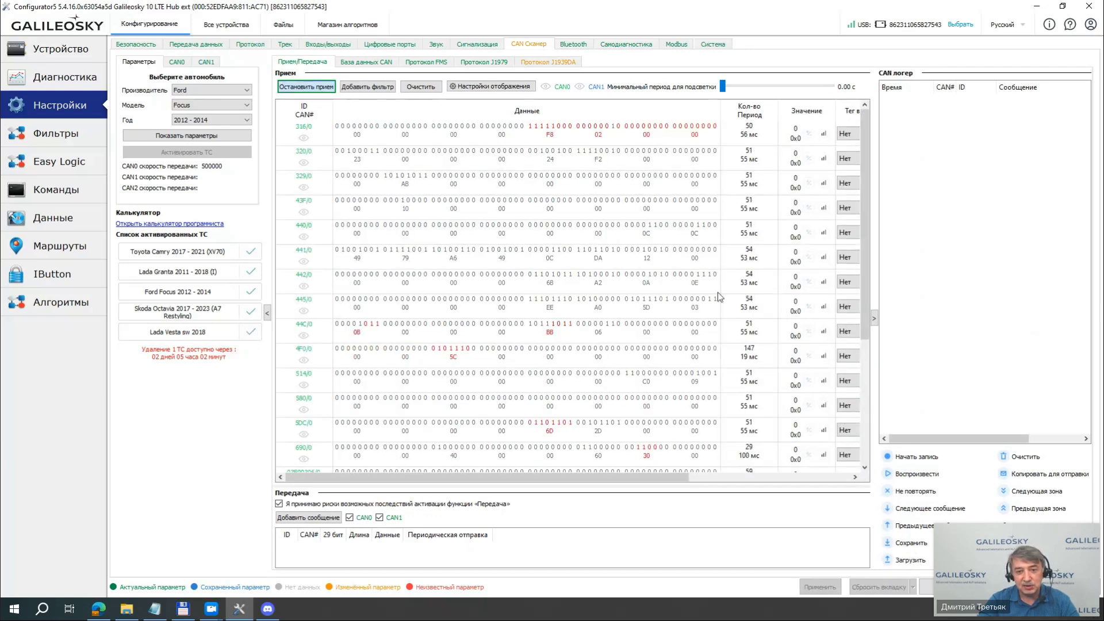
pyautogui.click(488, 87)
pyautogui.click(457, 131)
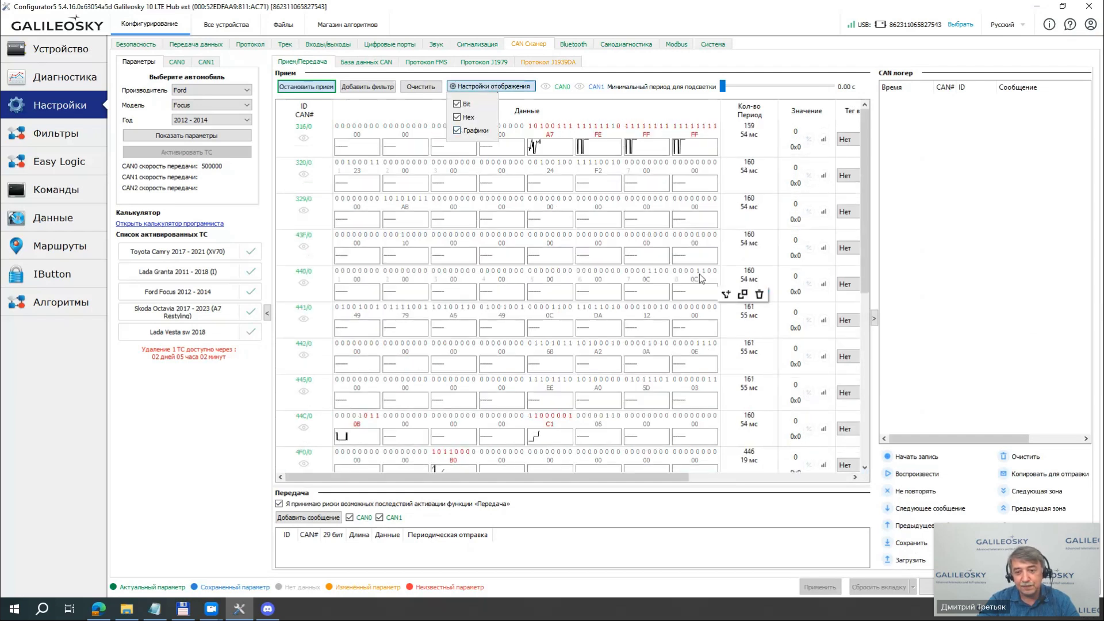
pyautogui.moveTo(864, 215); pyautogui.dragTo(867, 263)
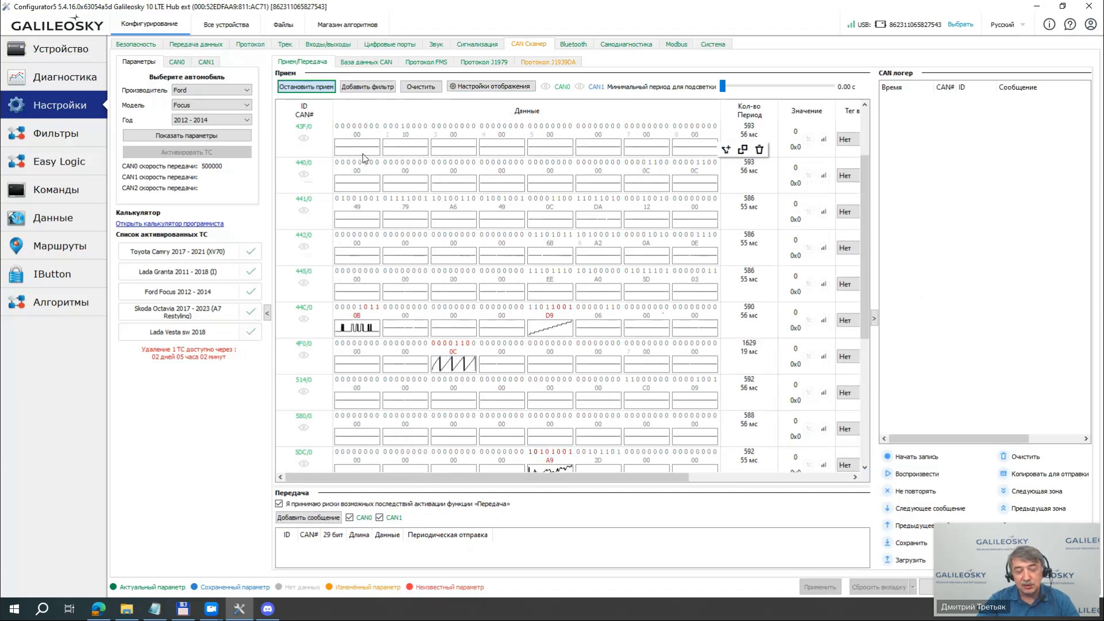
# Revisit the CAN database and J1939DA parameter lists, and open the device command console
pyautogui.click(368, 63)
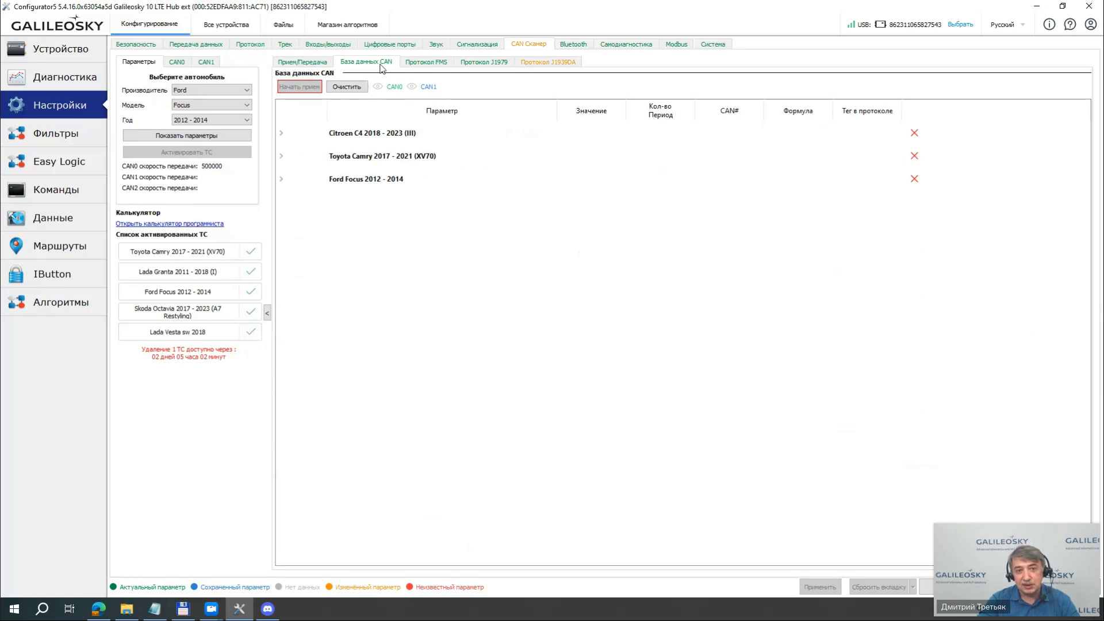
pyautogui.click(552, 62)
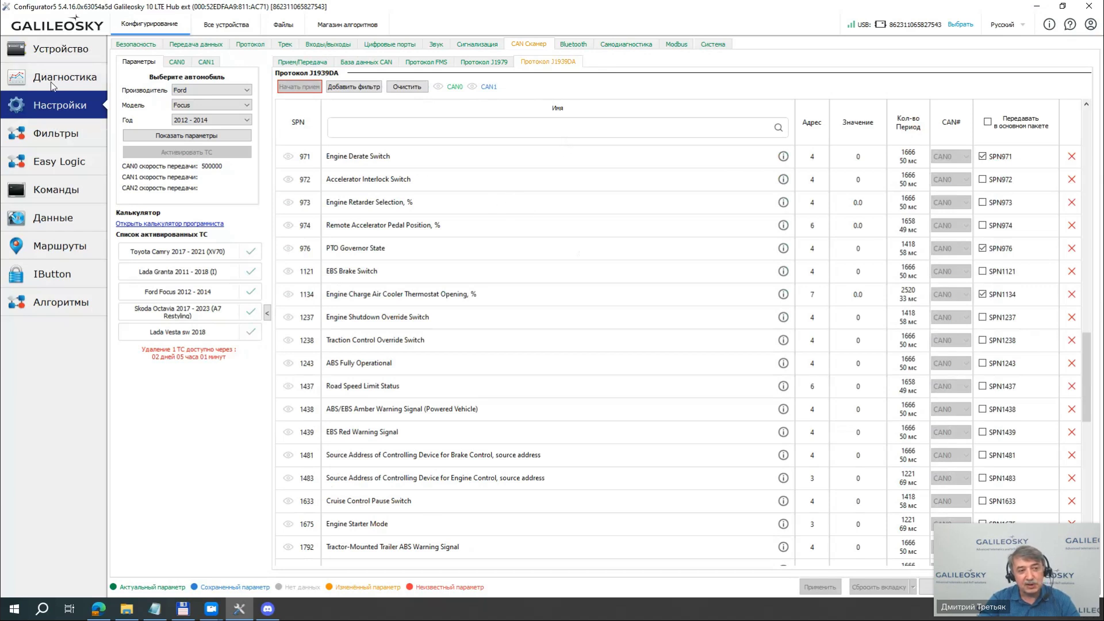
pyautogui.click(64, 191)
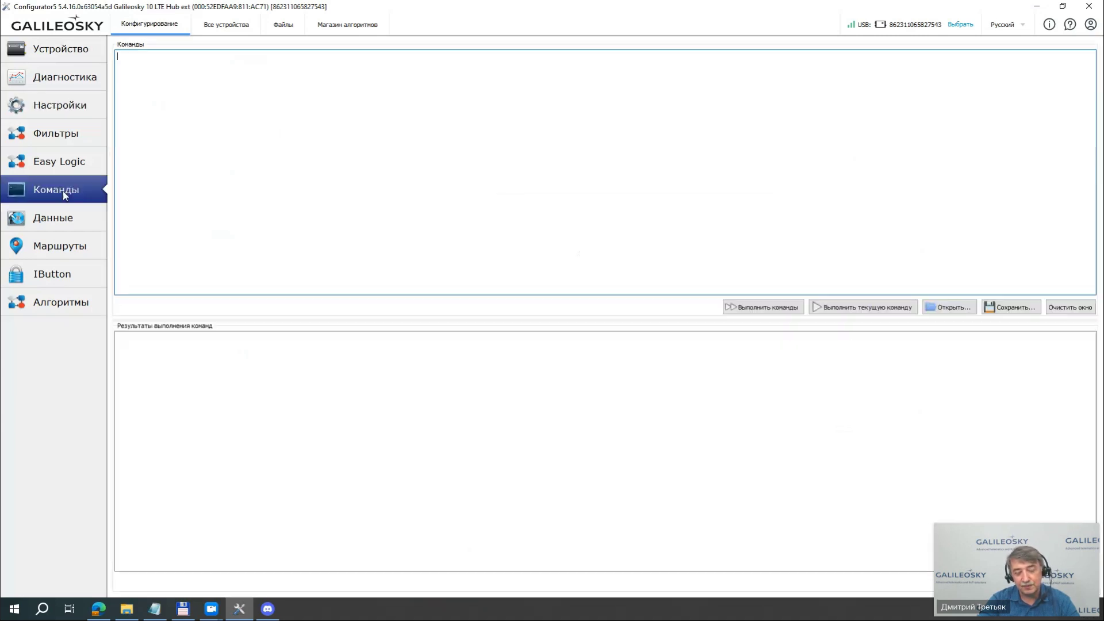
pyautogui.click(158, 245)
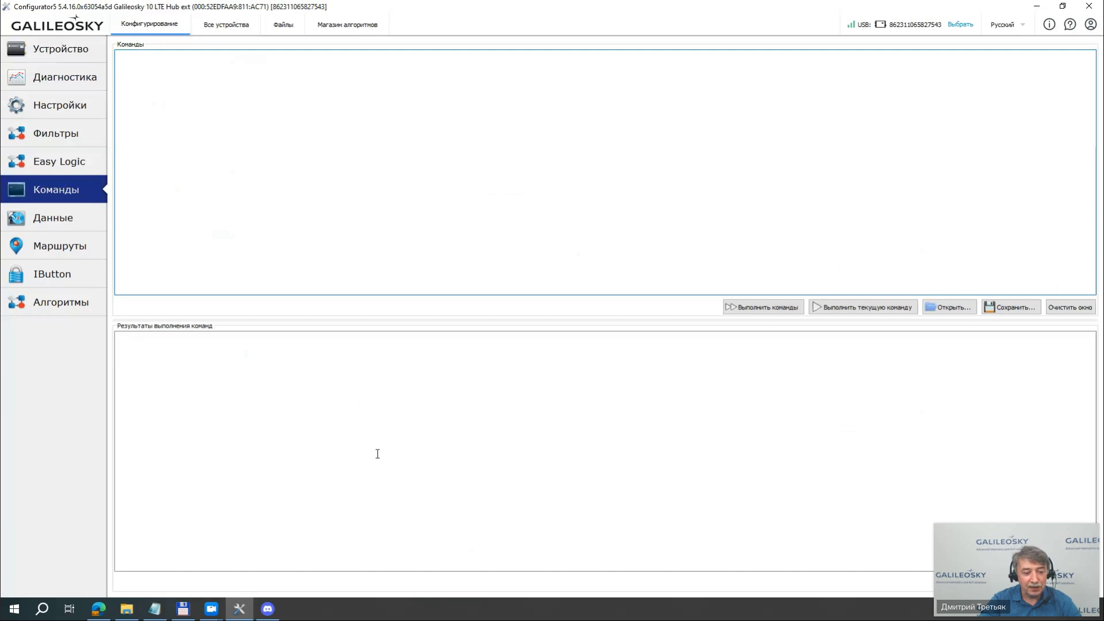
# In File Explorer, look at the log files in the logs folder of the USB drive (D:) and close the window
pyautogui.click(127, 609)
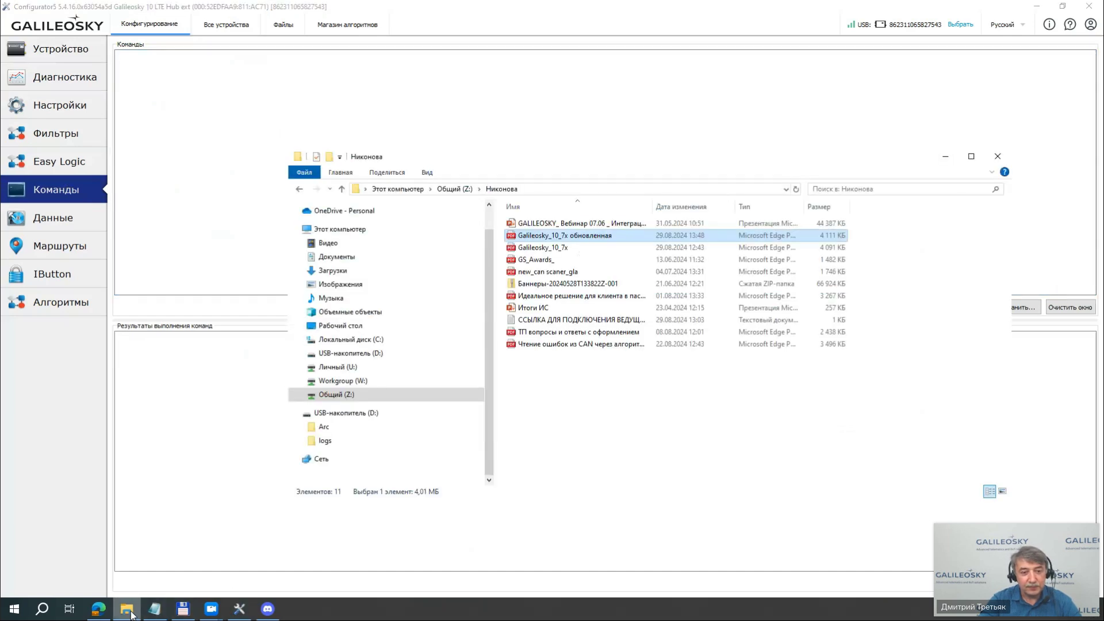
pyautogui.click(363, 341)
pyautogui.click(360, 354)
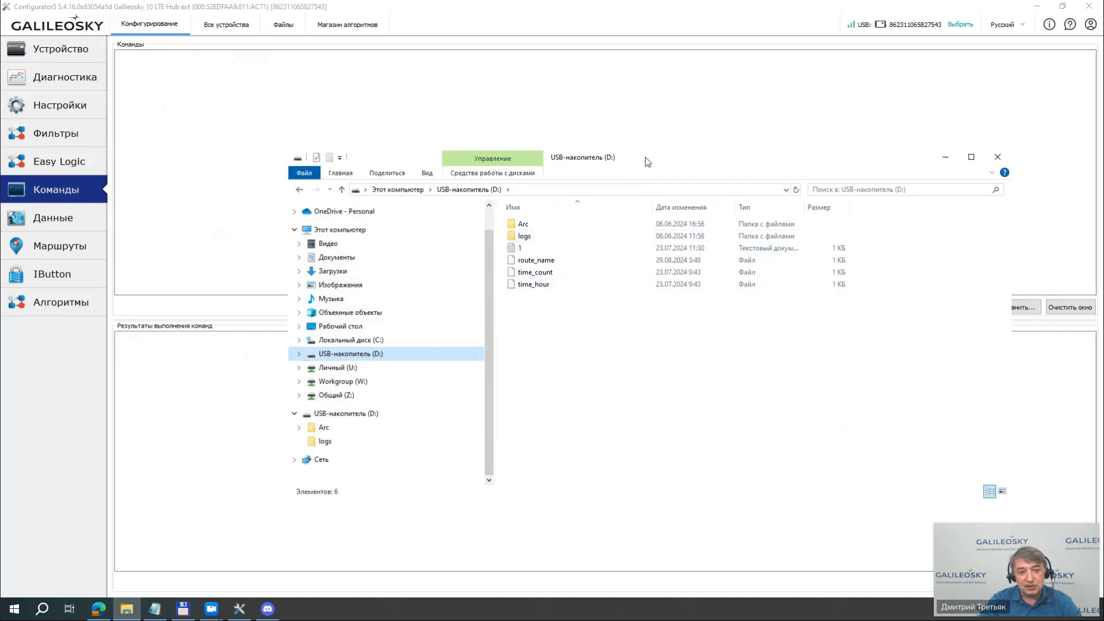
pyautogui.moveTo(646, 157); pyautogui.dragTo(584, 97)
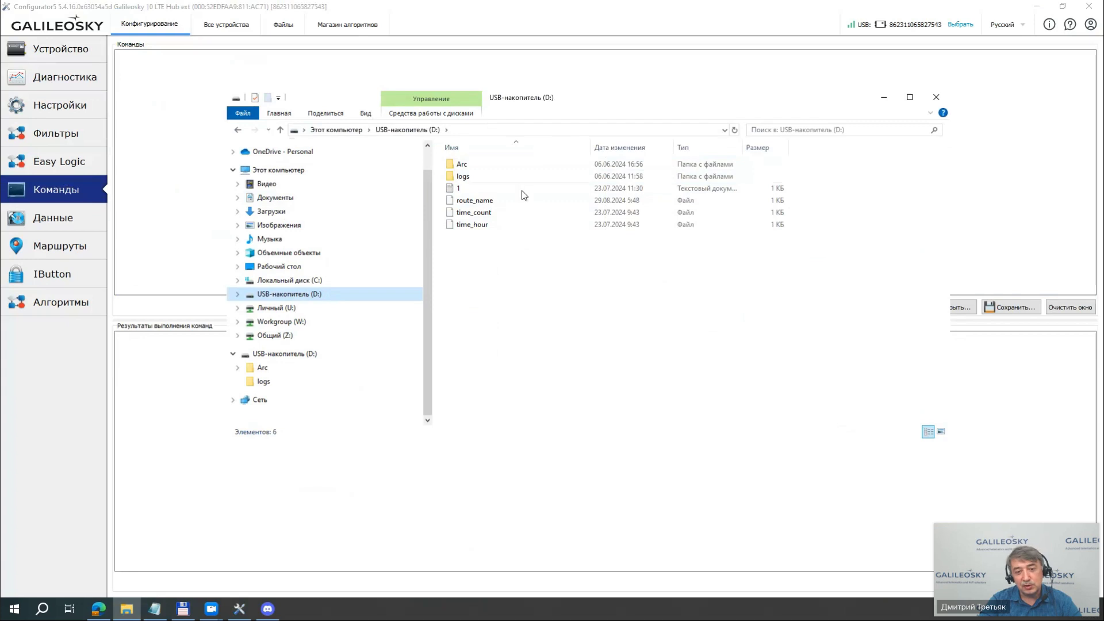
pyautogui.doubleClick(465, 177)
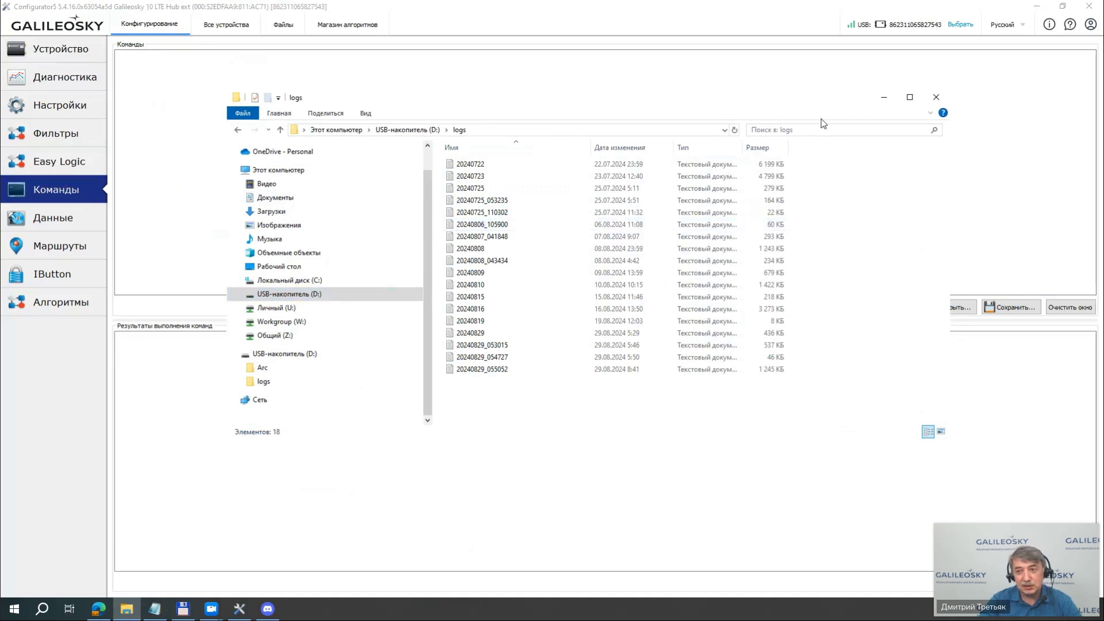
pyautogui.click(936, 97)
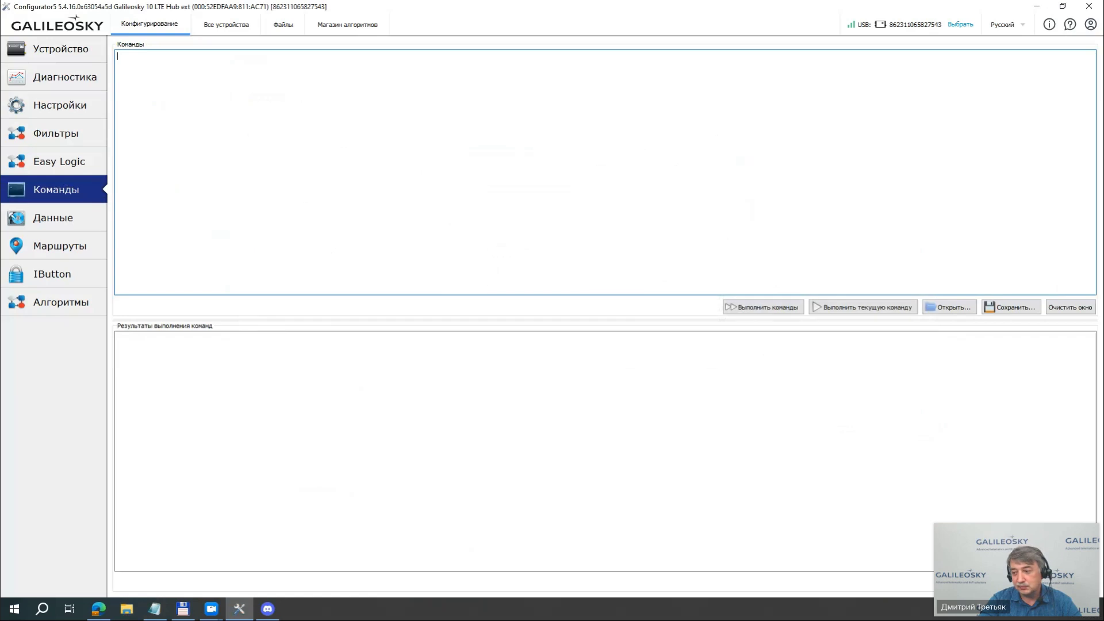
# Switch to Total Commander and browse drive d, from its root into the logs folder
pyautogui.hotkey('alt', 'Tab')
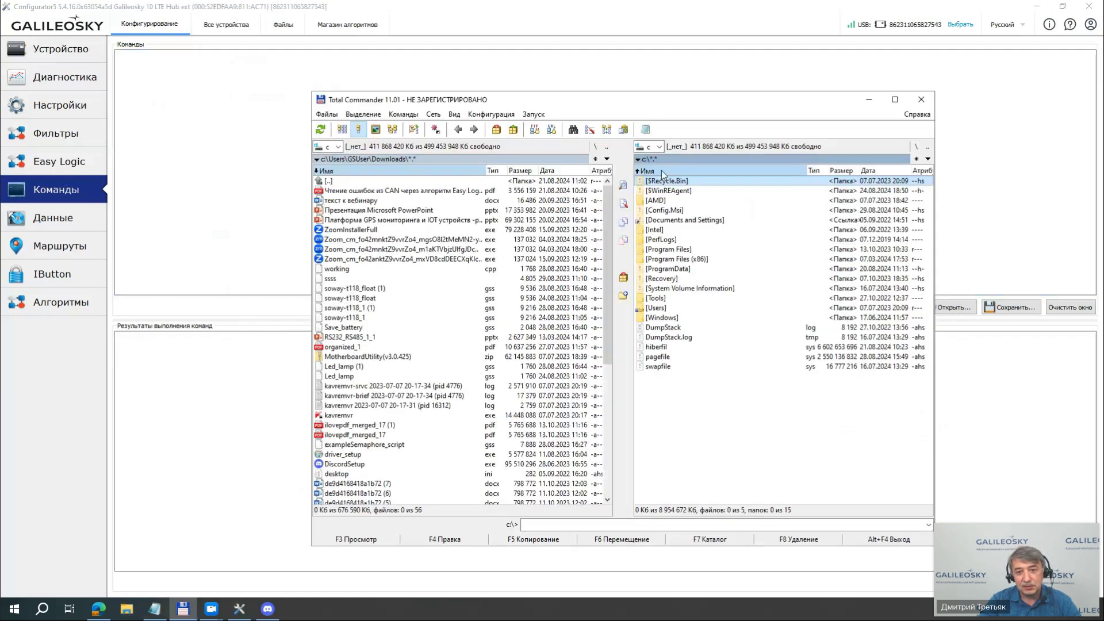
pyautogui.click(659, 148)
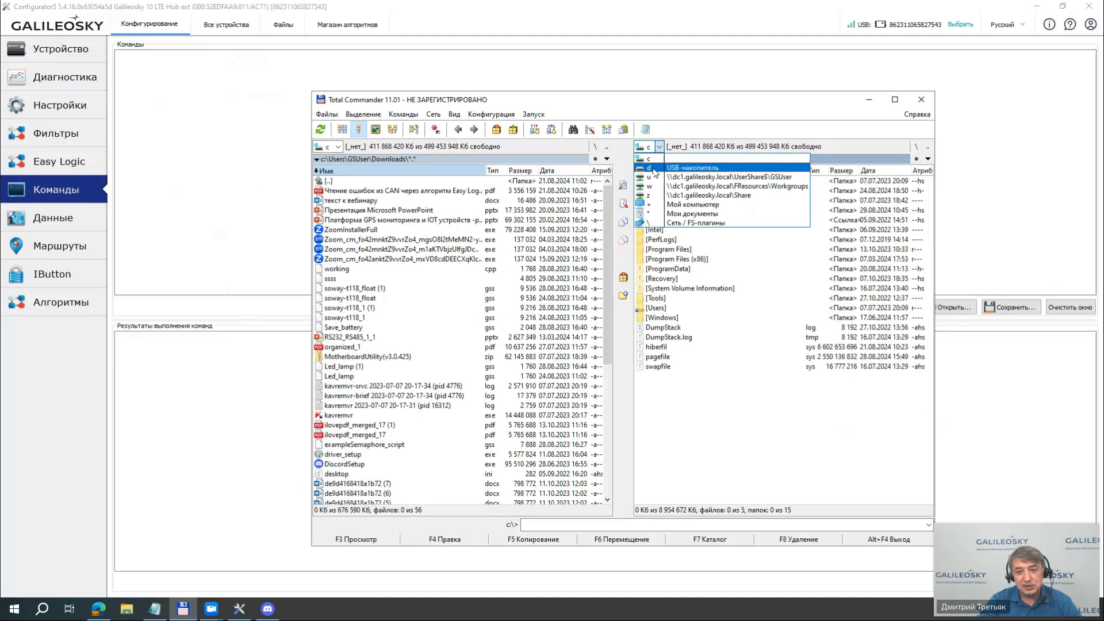
pyautogui.click(654, 168)
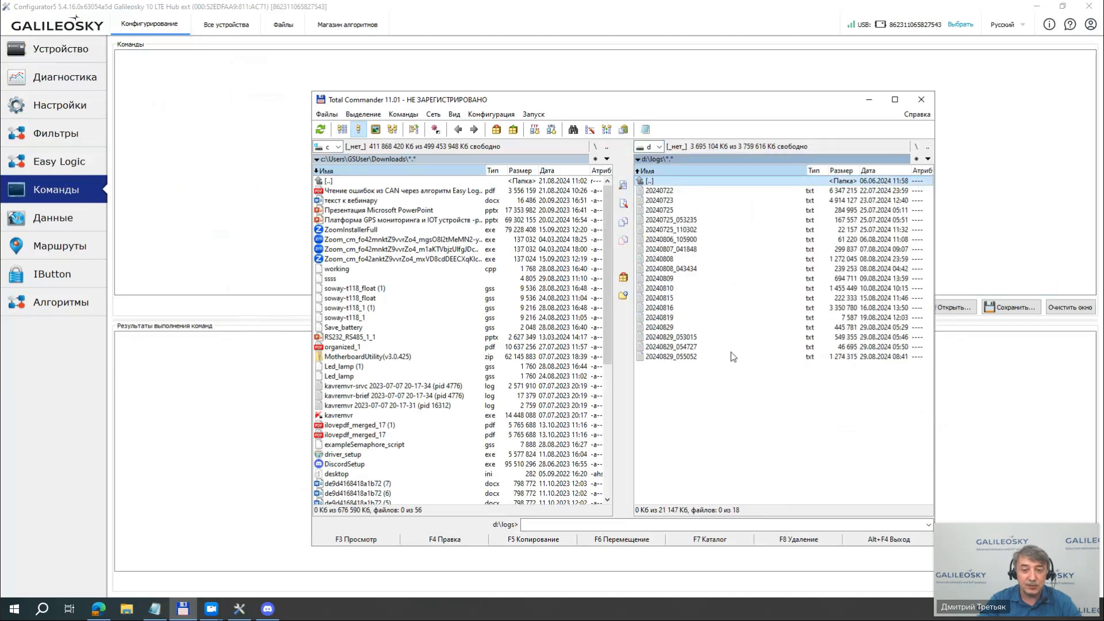
pyautogui.doubleClick(659, 183)
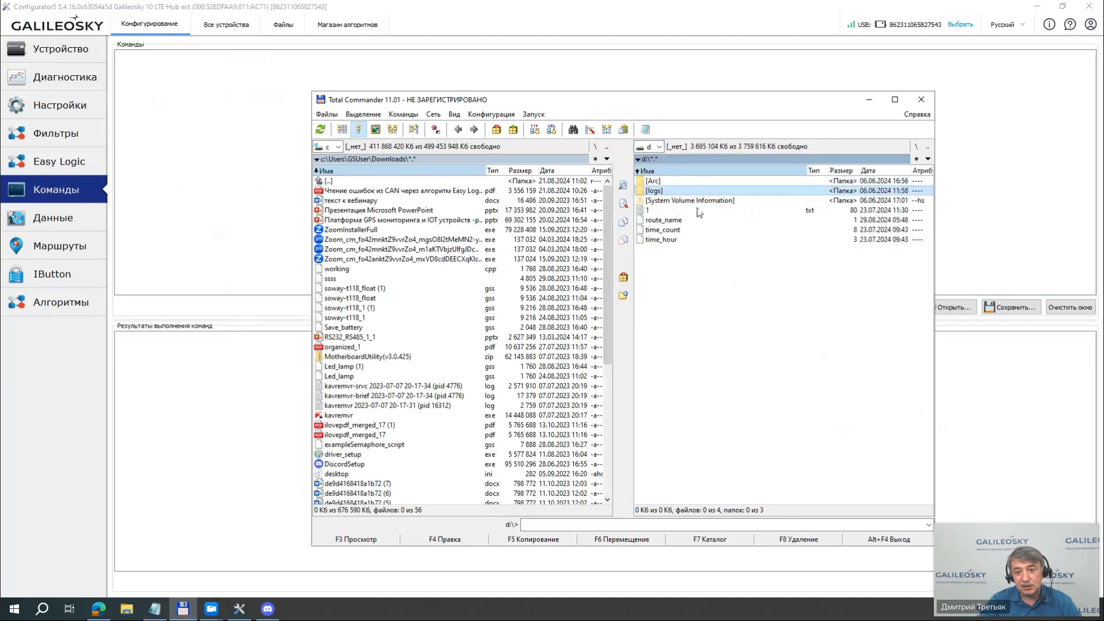
pyautogui.doubleClick(670, 191)
pyautogui.click(686, 222)
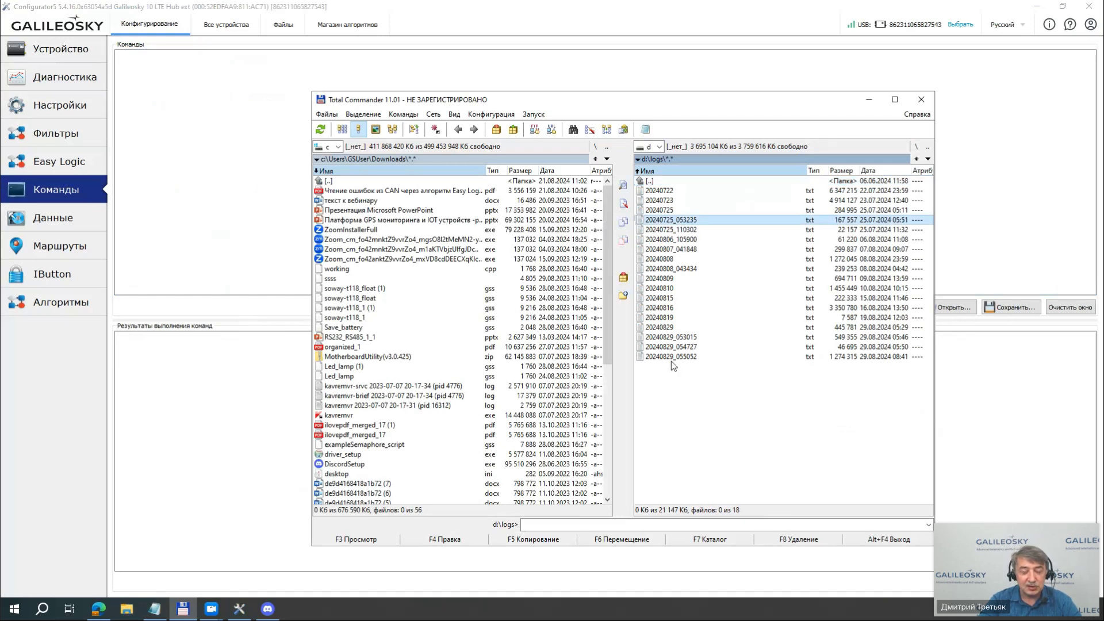
# Try to delete the log file 20240725_053235.txt from d:\logs and cancel the deletion
pyautogui.click(680, 221)
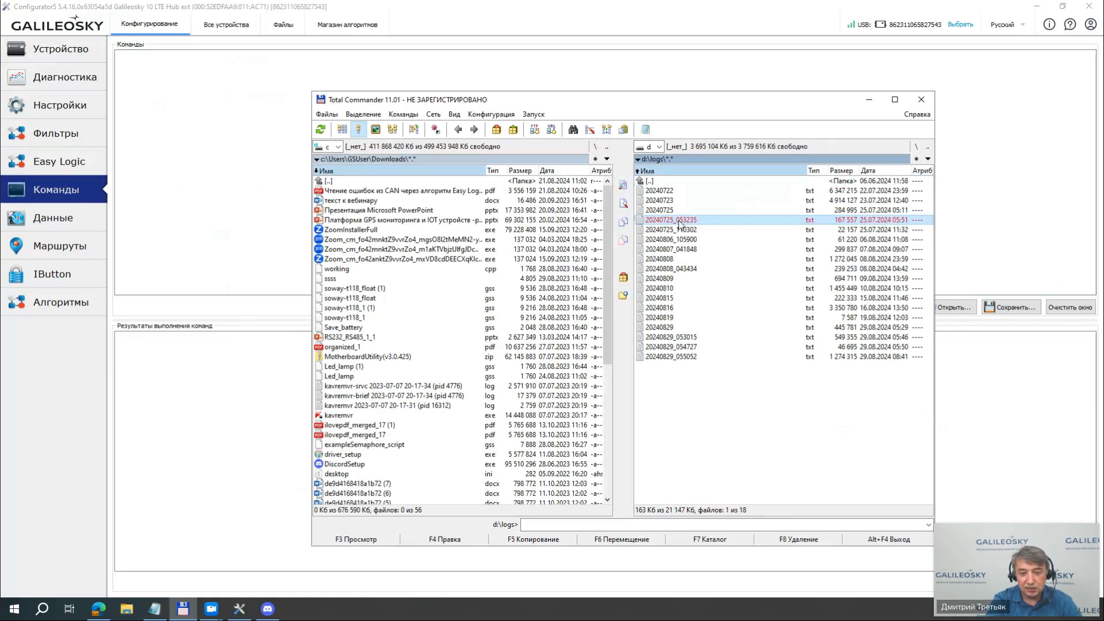
pyautogui.press('F8')
pyautogui.press('Return')
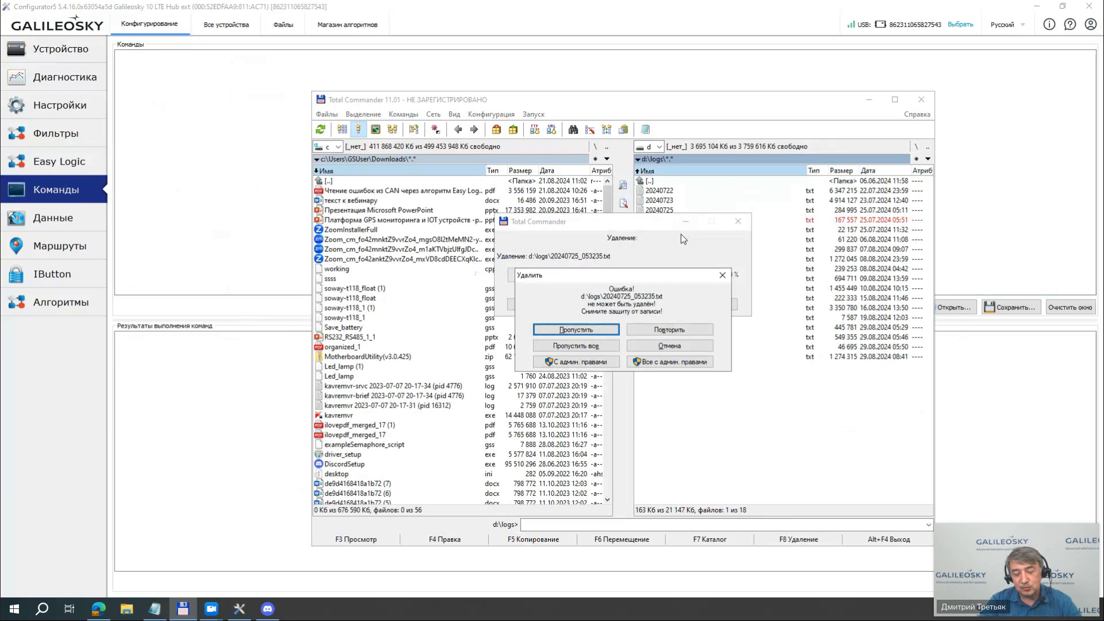
pyautogui.click(724, 277)
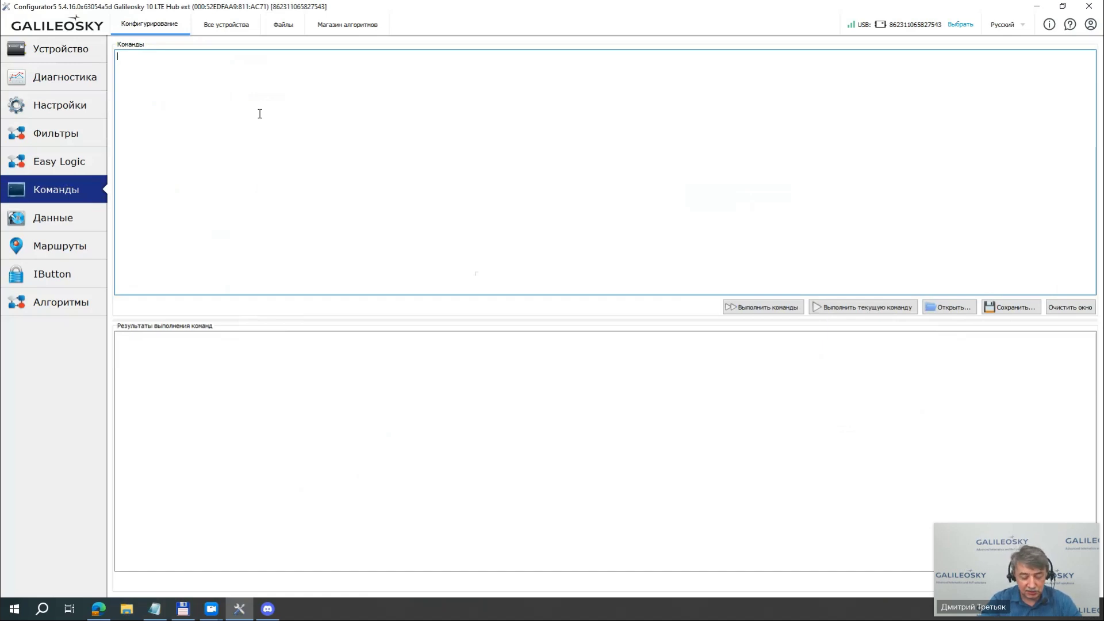
# Back in Configurator, execute the command "msd 1" to allow writing to the device's memory card
pyautogui.write('mds')
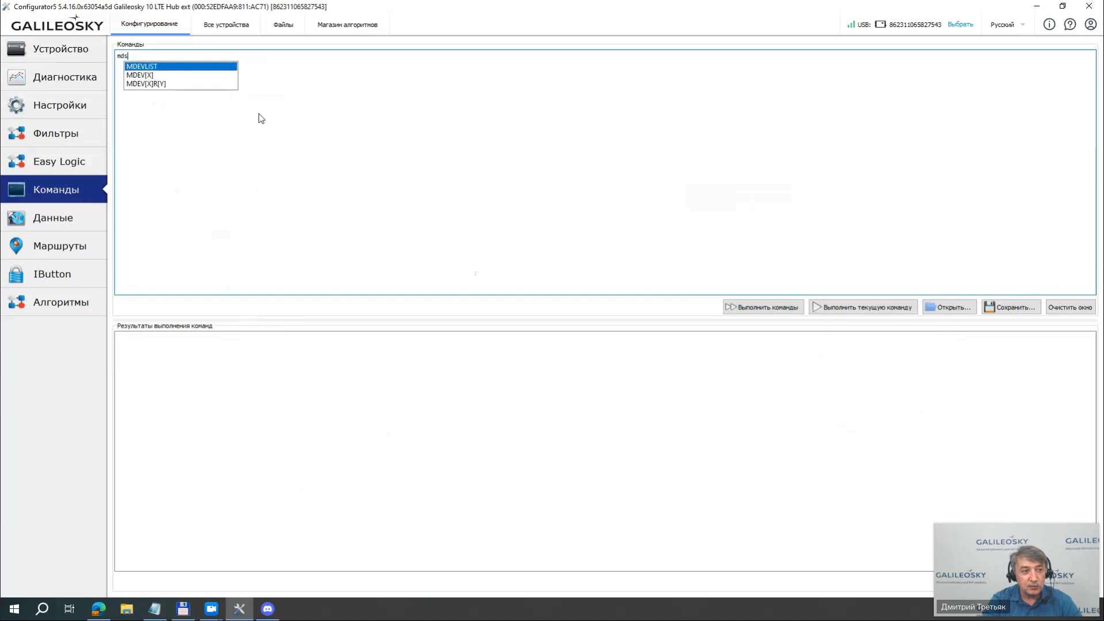
pyautogui.press('BackSpace')
pyautogui.press('BackSpace')
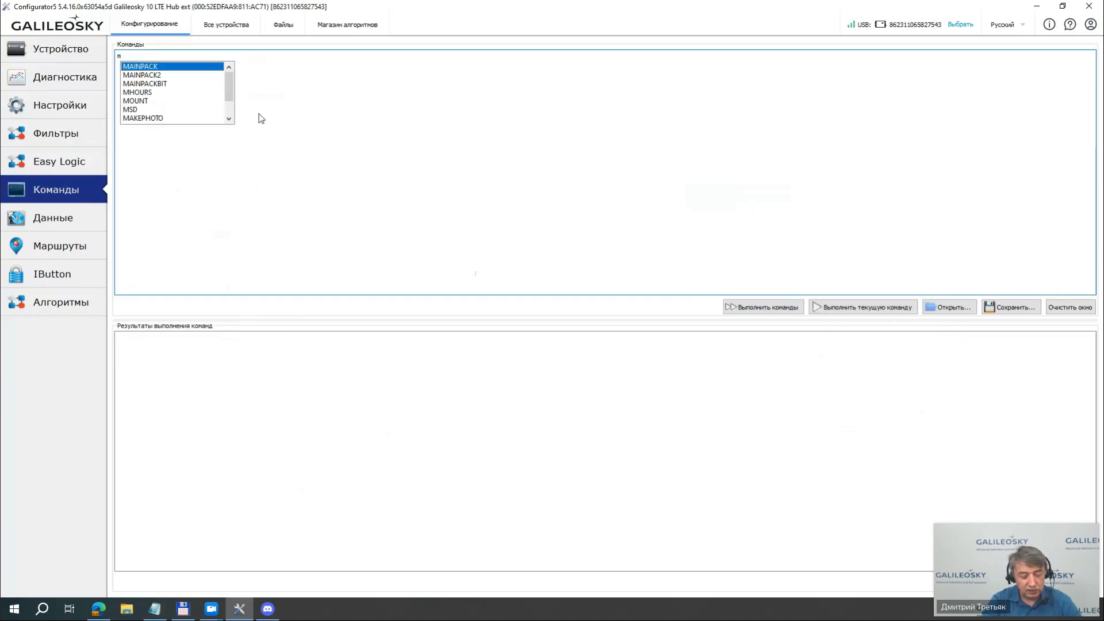
pyautogui.write('sd 1')
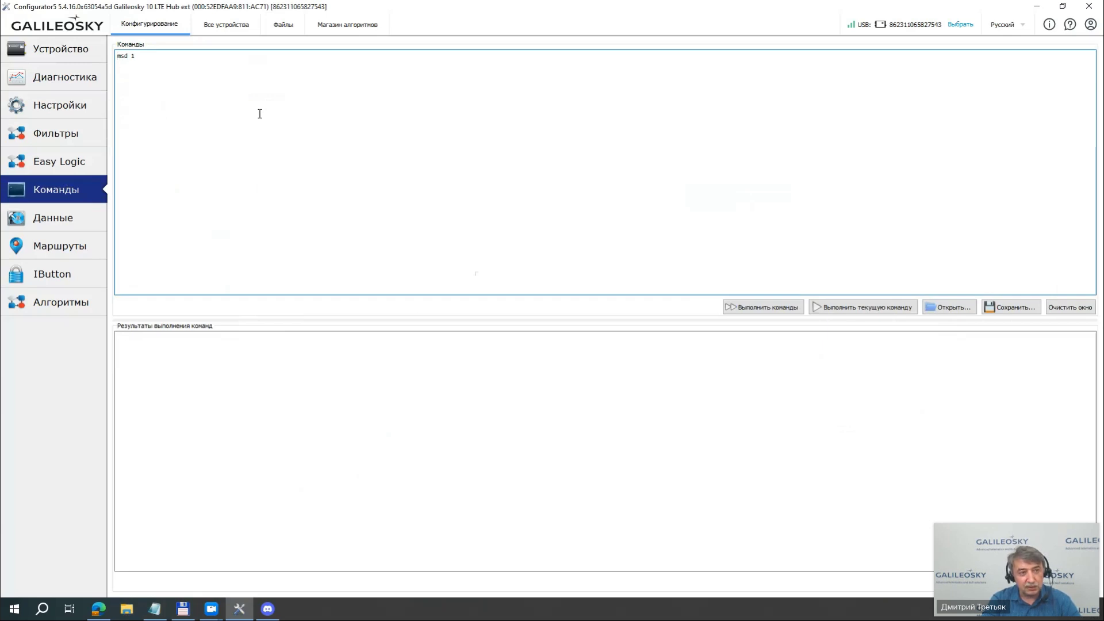
pyautogui.press('Return')
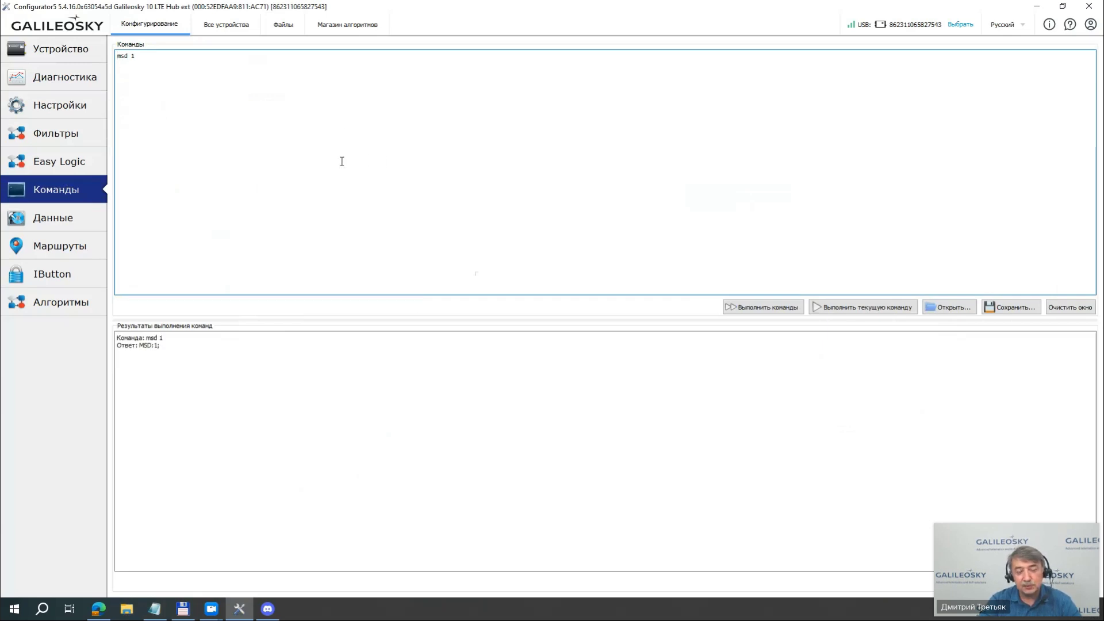
pyautogui.click(137, 59)
pyautogui.press('BackSpace')
pyautogui.write('1')
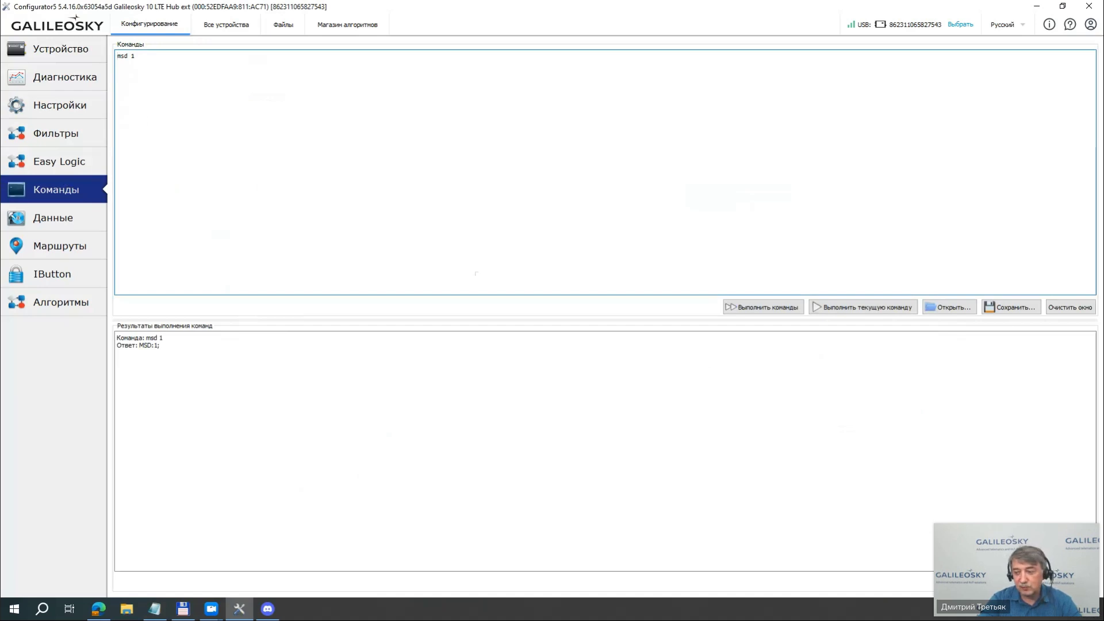
# Switch to Total Commander and delete the log file 20240725_053235.txt from d:\logs
pyautogui.hotkey('alt', 'Tab')
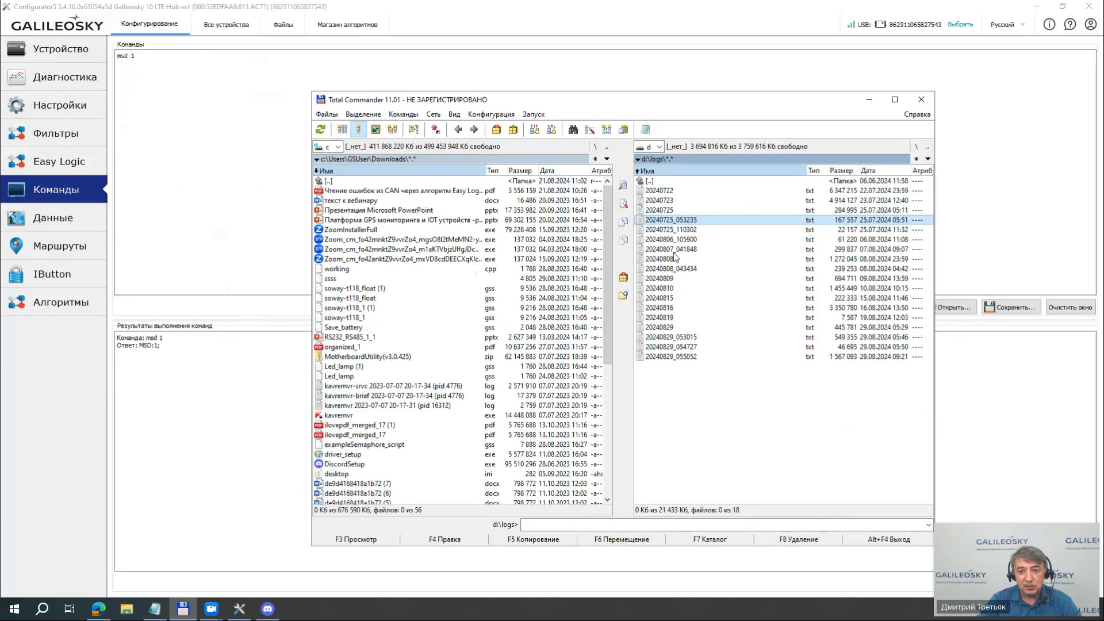
pyautogui.keyDown('ctrl'); pyautogui.click(678, 225); pyautogui.keyUp('ctrl')
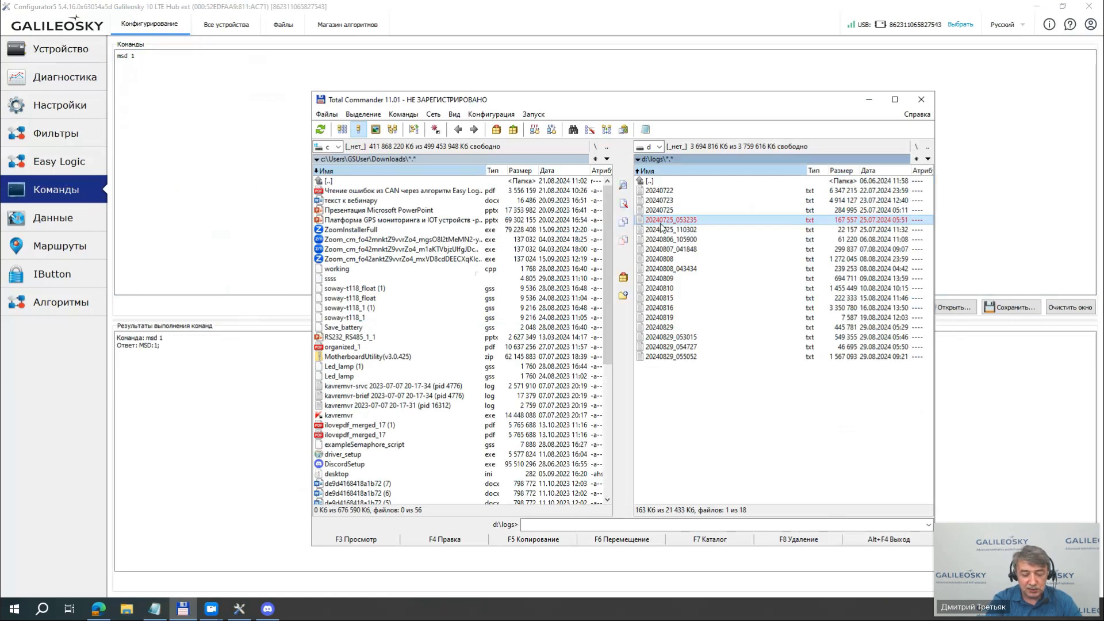
pyautogui.press('Delete')
pyautogui.press('Return')
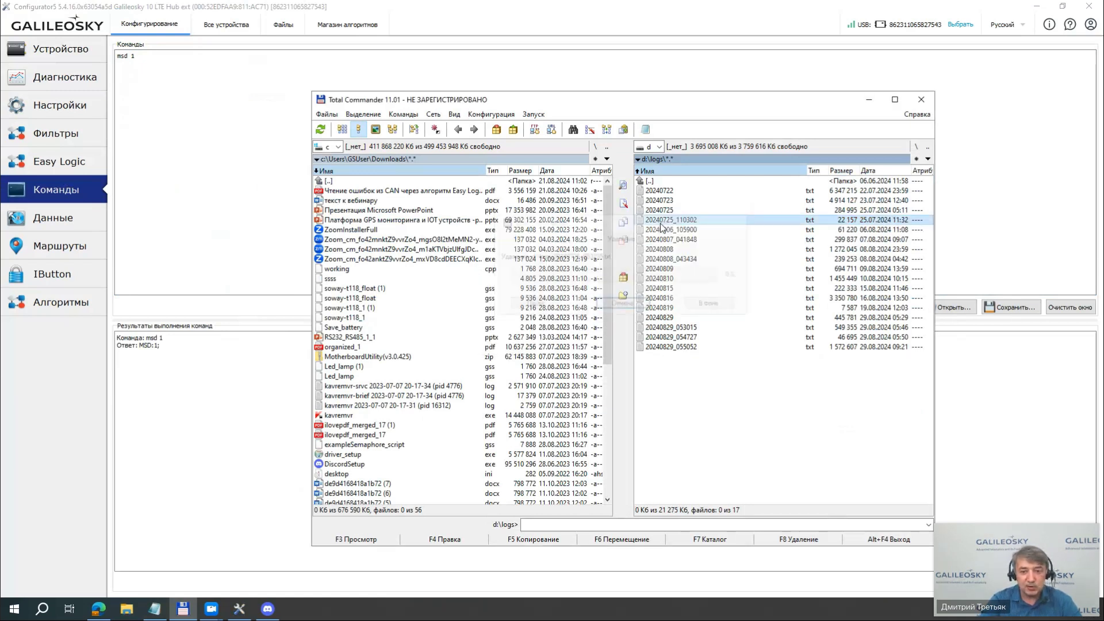
# Copy "soway-t118_float (1).gss" from the Downloads folder to d:\logs and minimize Total Commander
pyautogui.moveTo(342, 292); pyautogui.dragTo(696, 371)
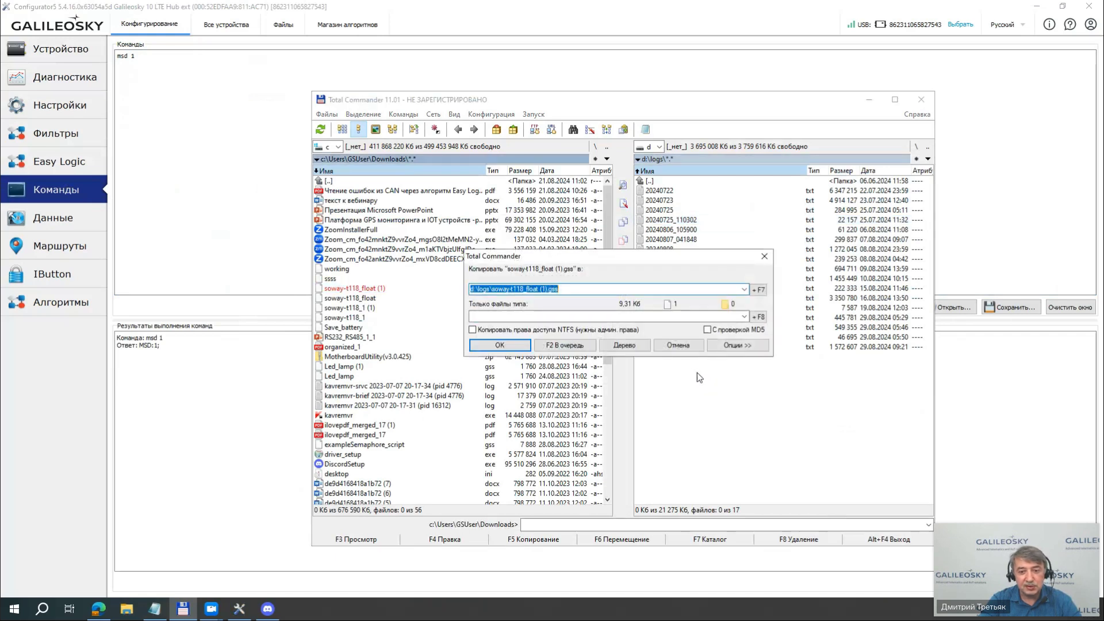
pyautogui.click(525, 347)
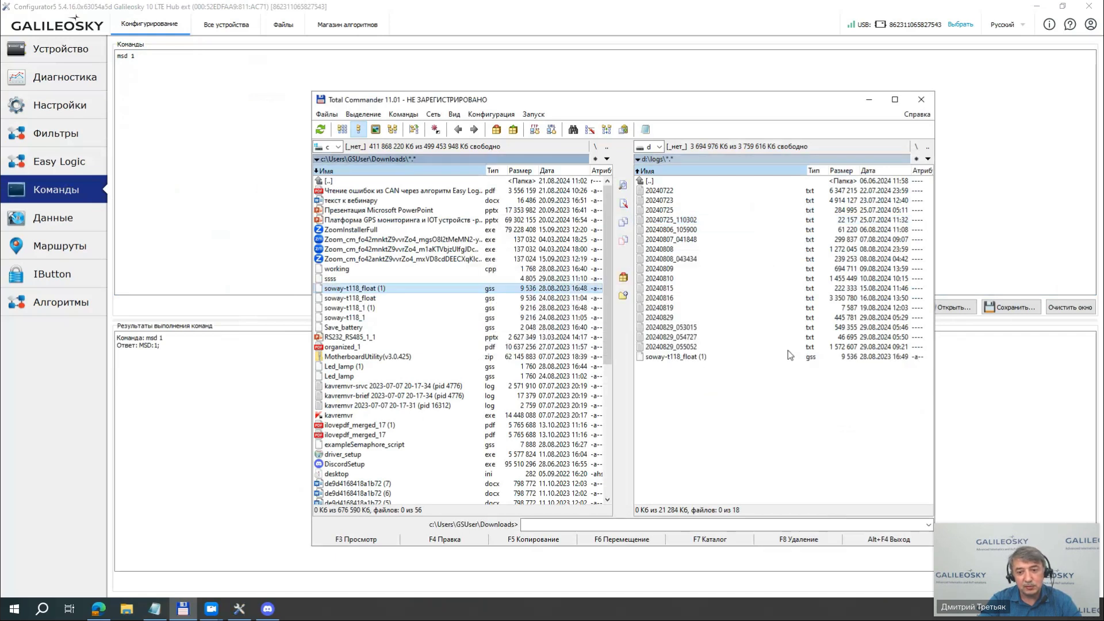
pyautogui.click(869, 104)
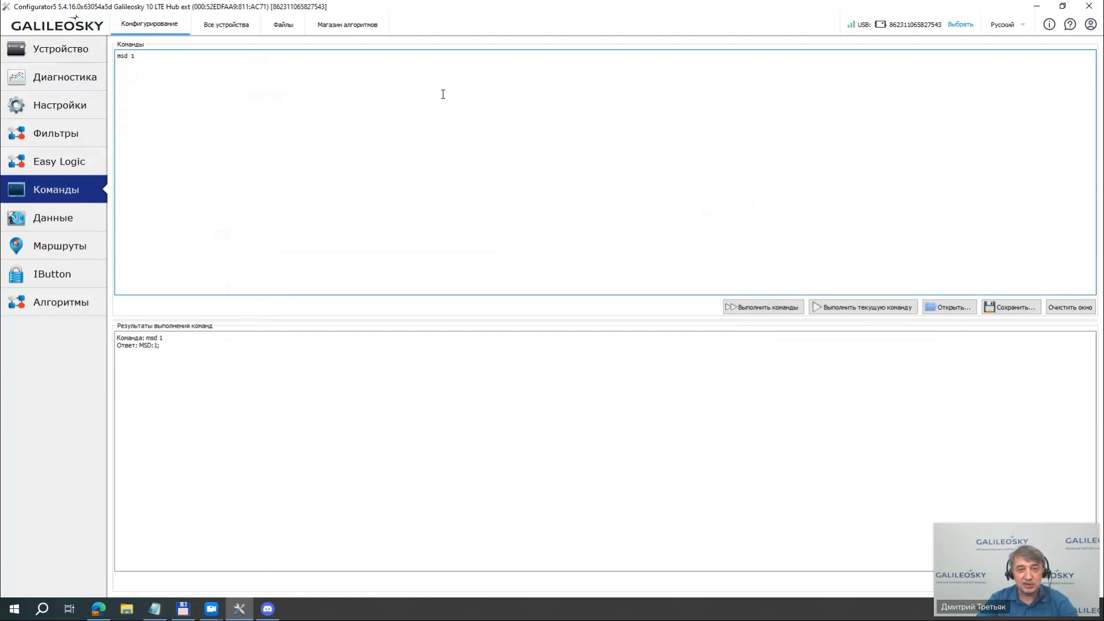
# Review the device overview, the security settings and the system settings with the memory used by terminal modules
pyautogui.click(65, 55)
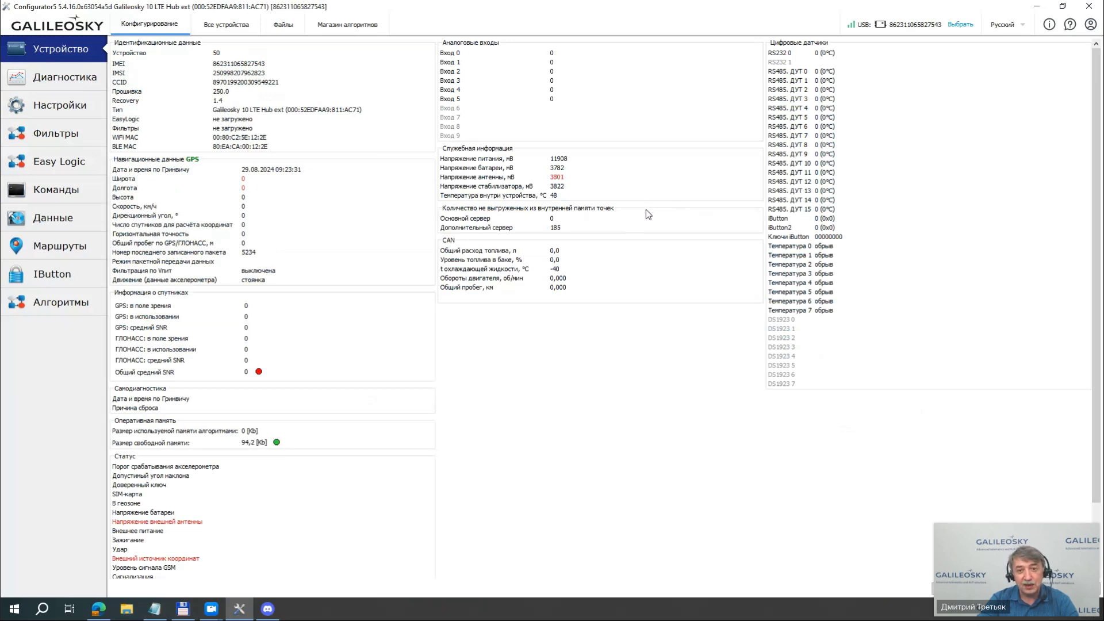
pyautogui.click(60, 105)
pyautogui.click(153, 46)
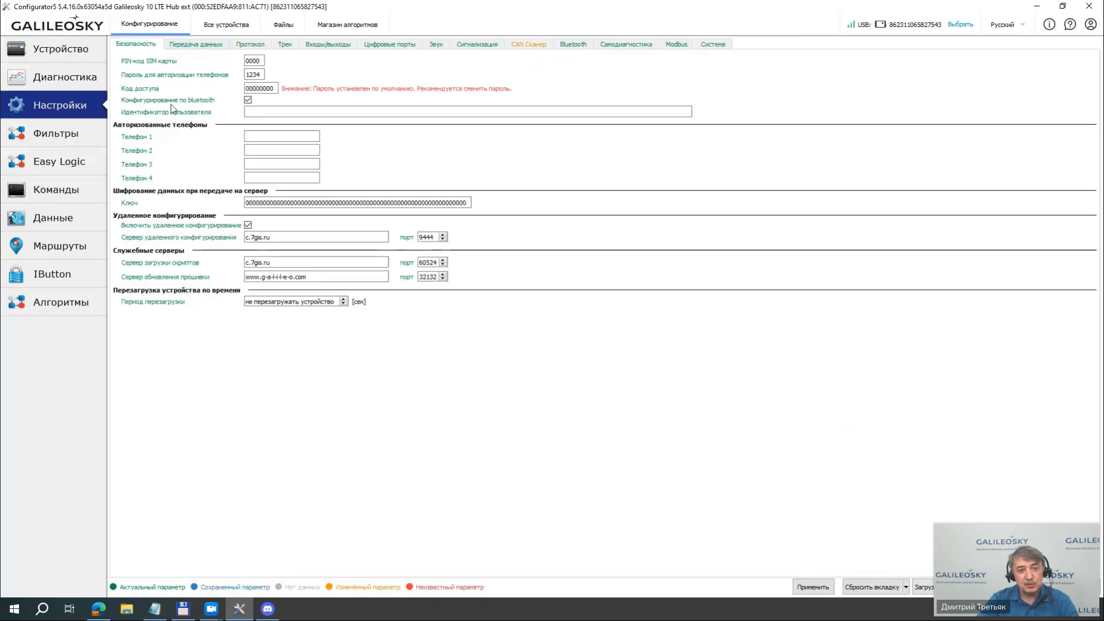
pyautogui.click(708, 49)
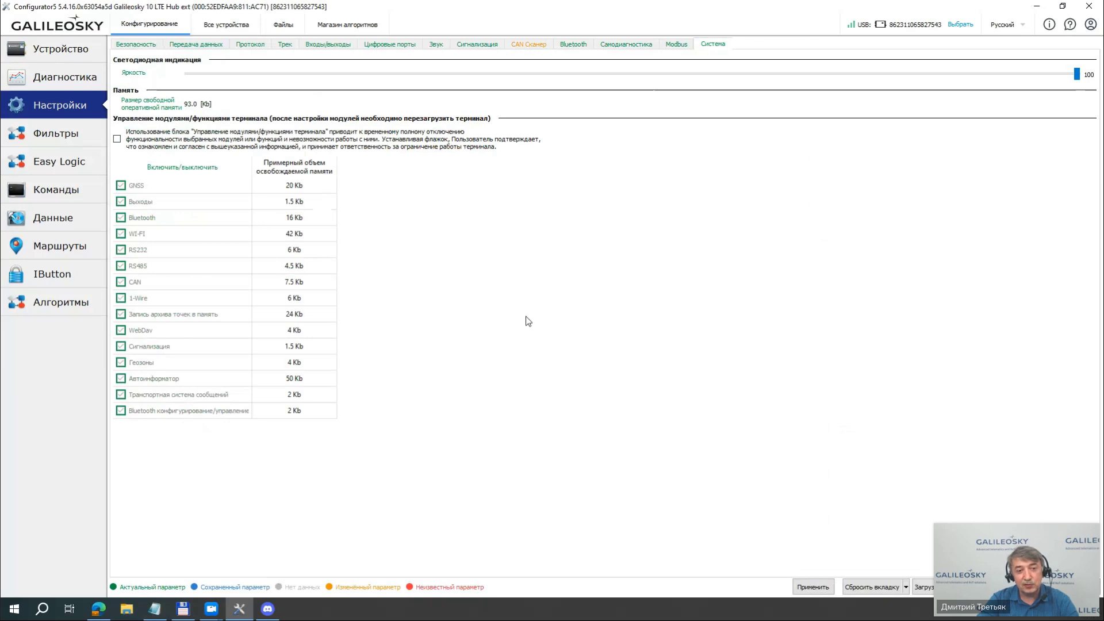
# Show the device overview and reconnect to the same terminal over Bluetooth instead of USB, agreeing to continue the connection
pyautogui.click(65, 47)
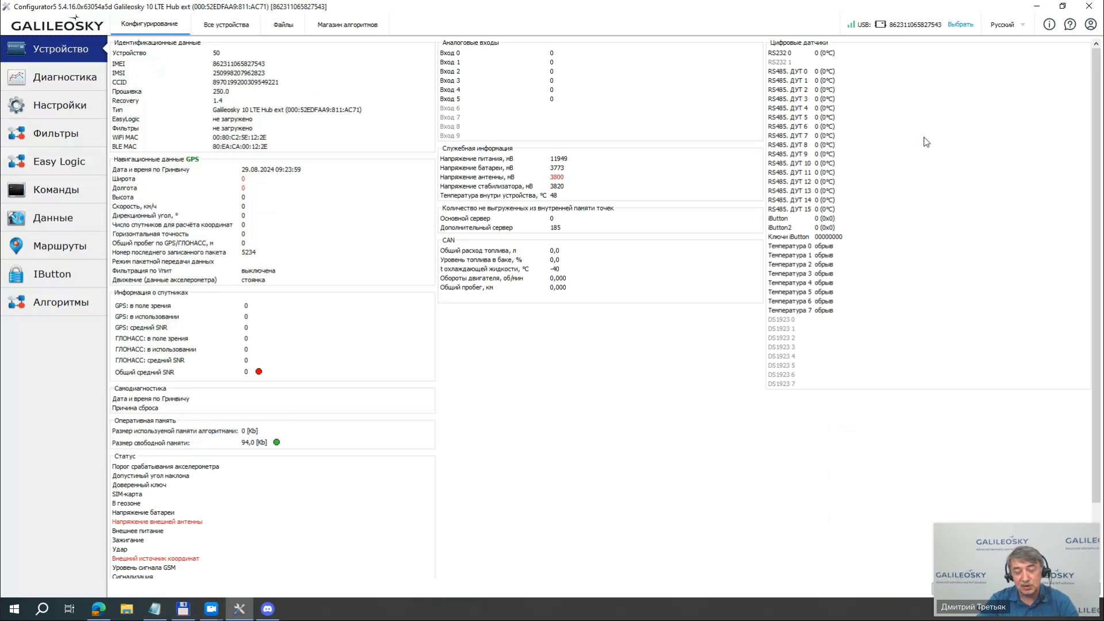
pyautogui.click(962, 25)
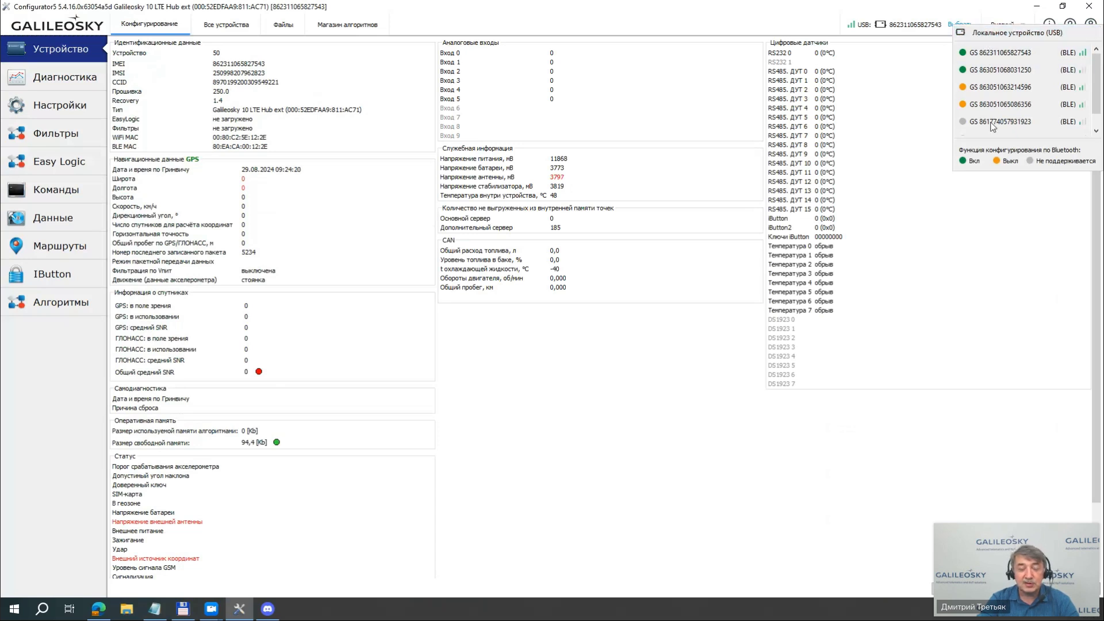
pyautogui.moveTo(992, 127)
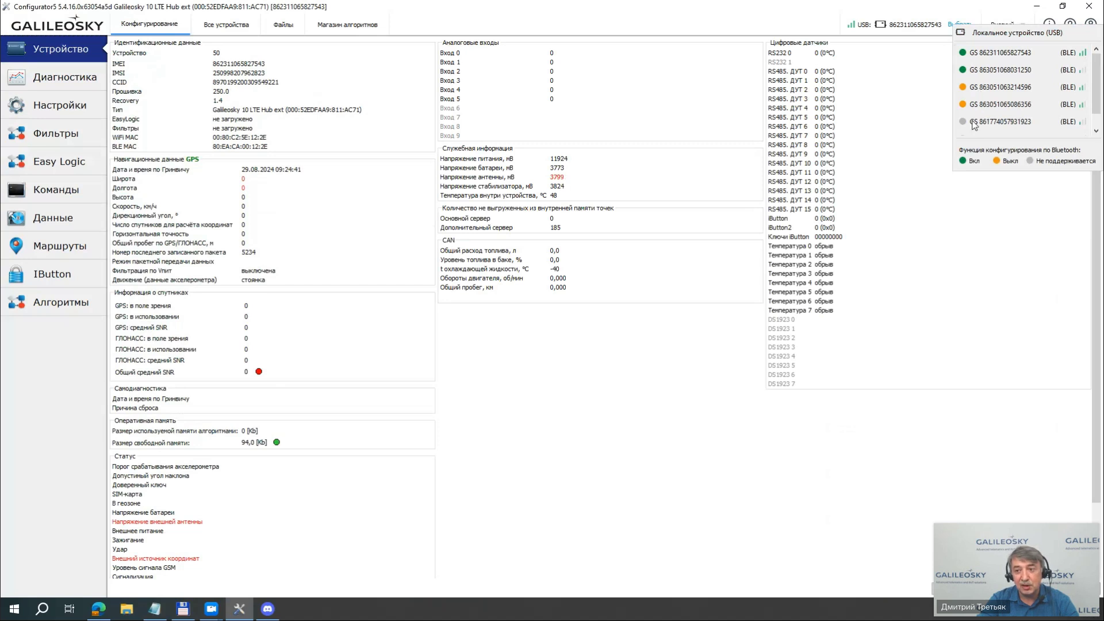
pyautogui.moveTo(1001, 127)
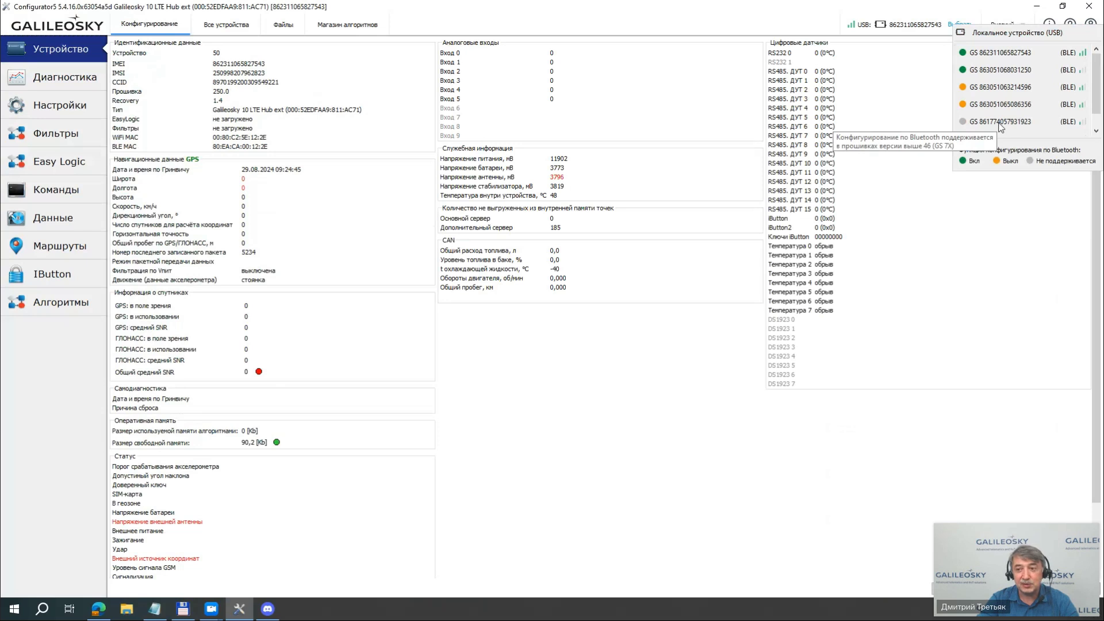
pyautogui.click(994, 58)
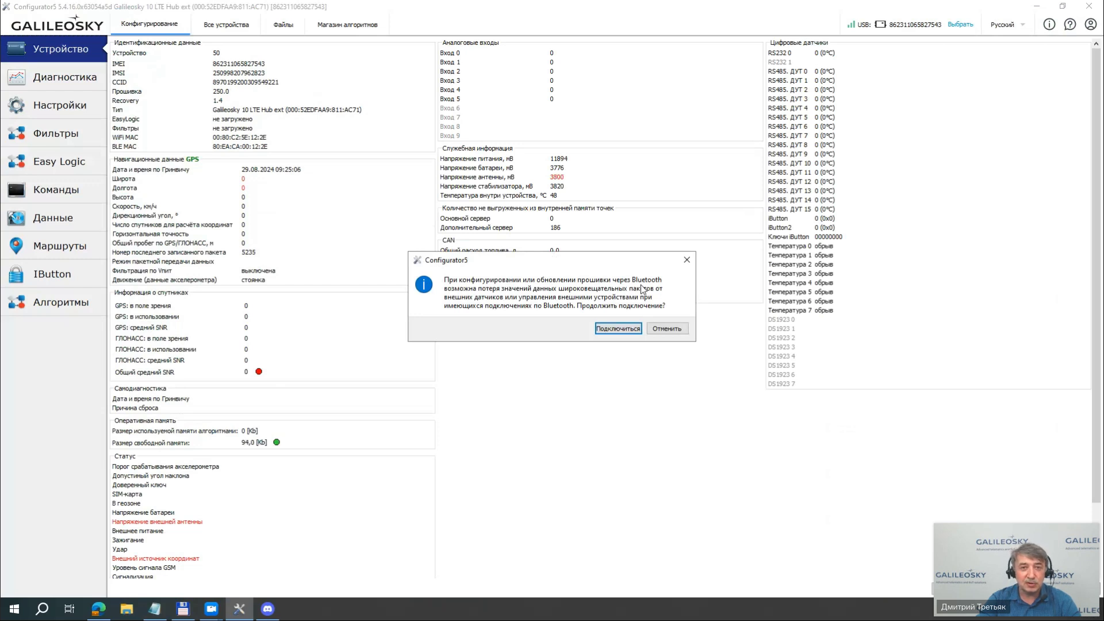
pyautogui.click(628, 331)
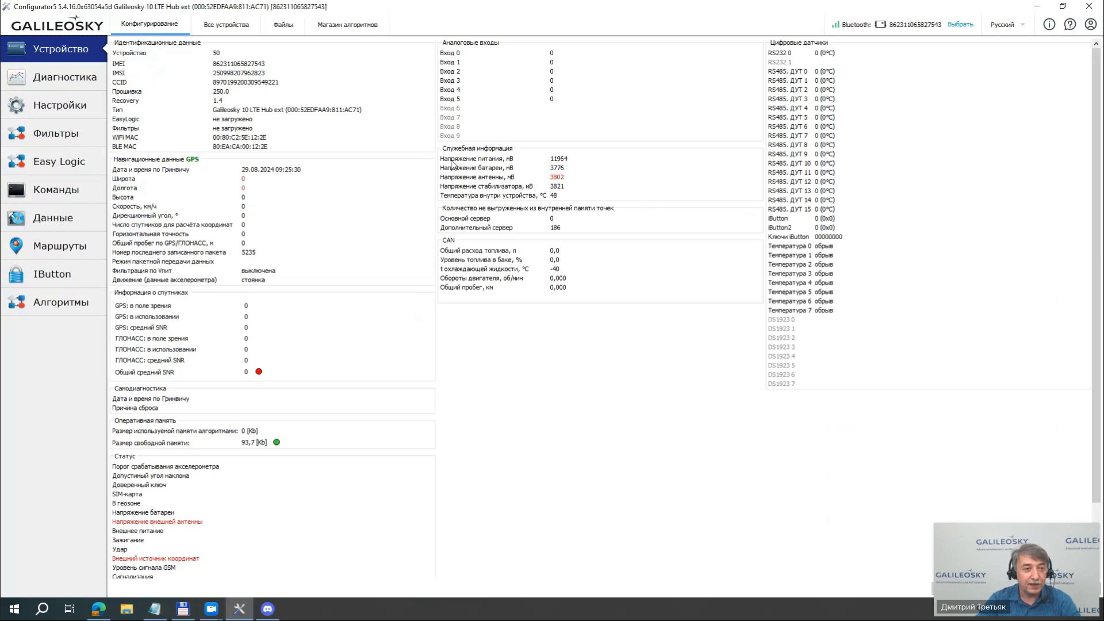
# Examine the terminal's security settings, diagnostic log and device overview over Bluetooth, and minimize Configurator to return to the presentation
pyautogui.click(79, 111)
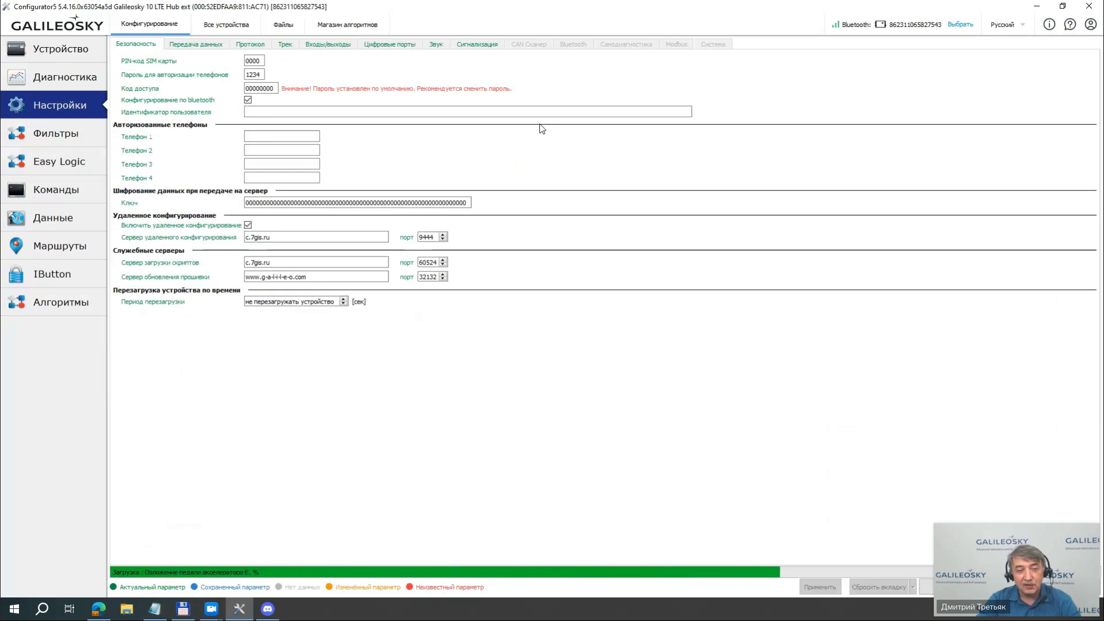
pyautogui.click(83, 79)
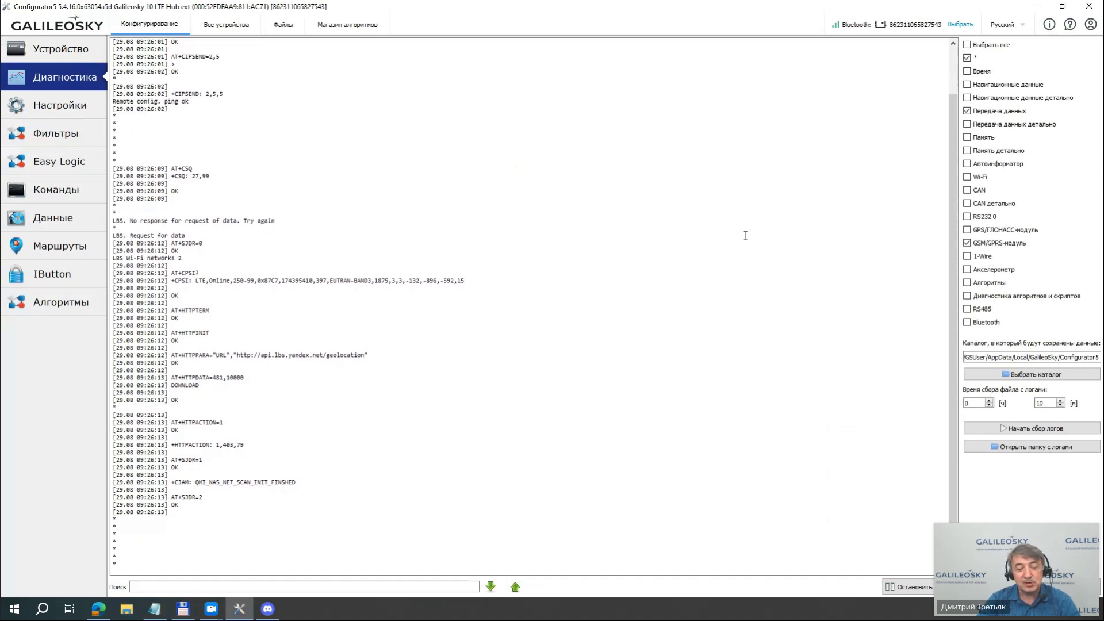
pyautogui.click(80, 50)
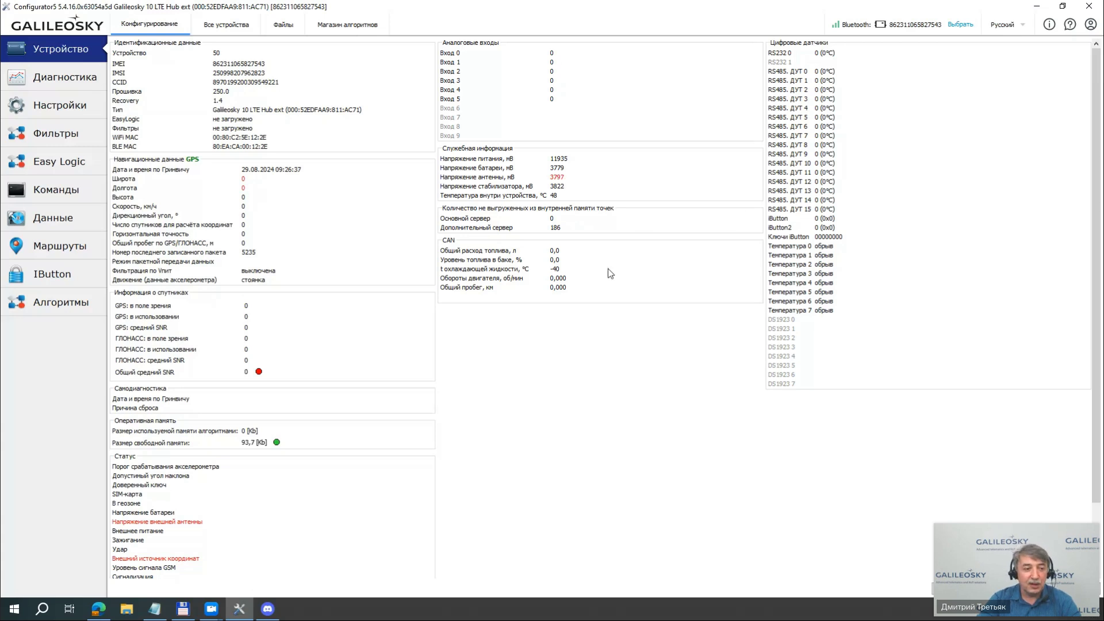
pyautogui.click(1037, 6)
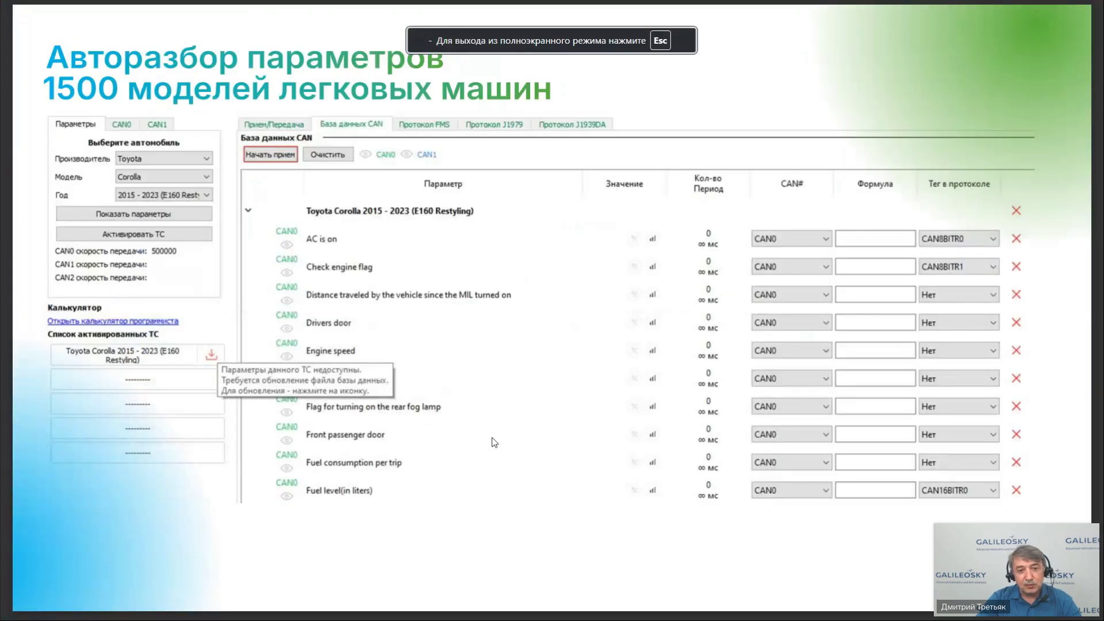